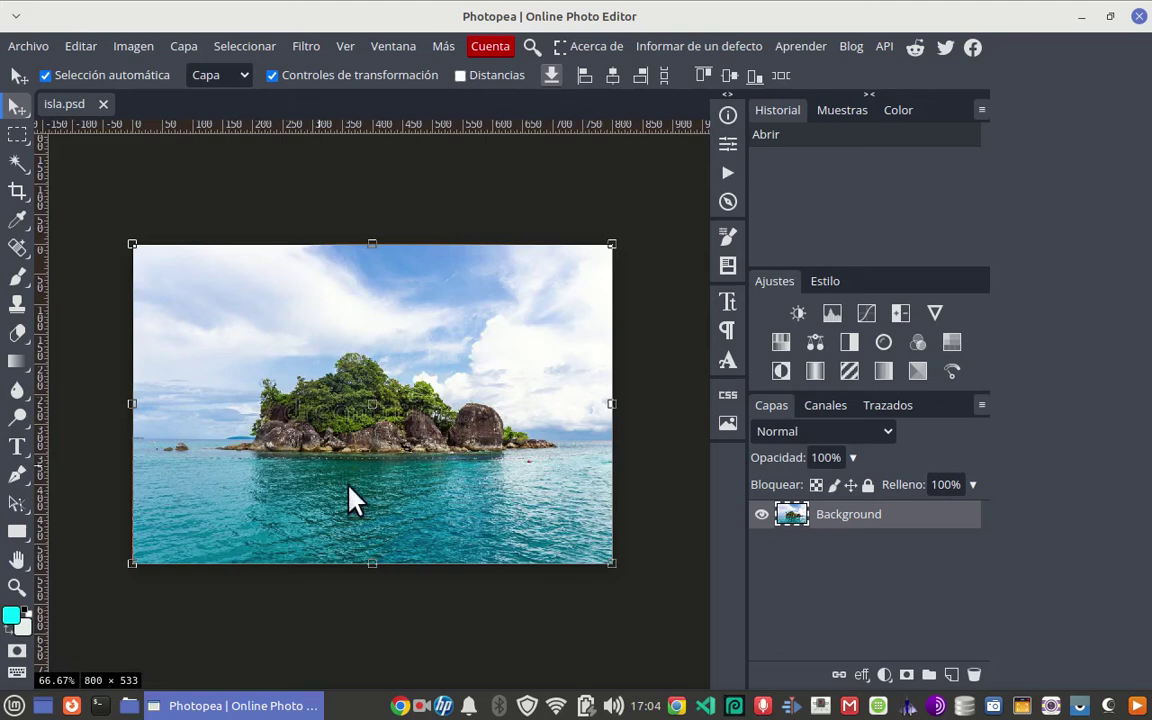
Place bot.jpg from the desktop folder montar__1234imagen into the island document
{"action": "left_click", "coordinate": [28, 47]}
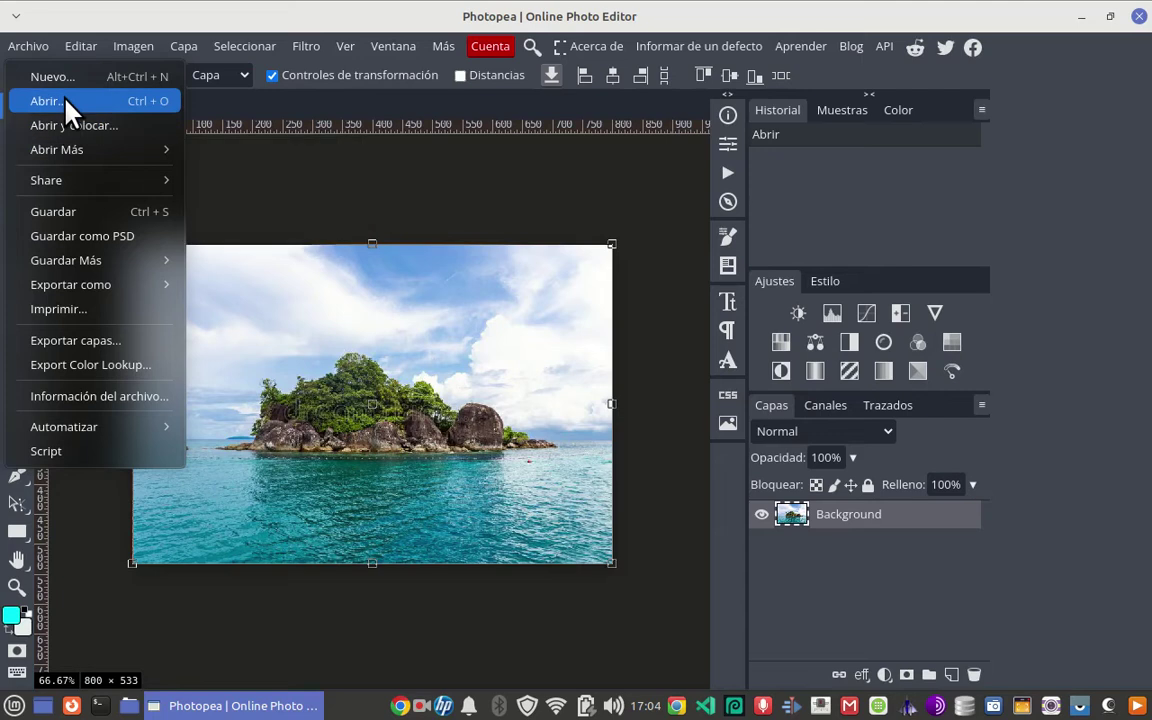
{"action": "left_click", "coordinate": [70, 126]}
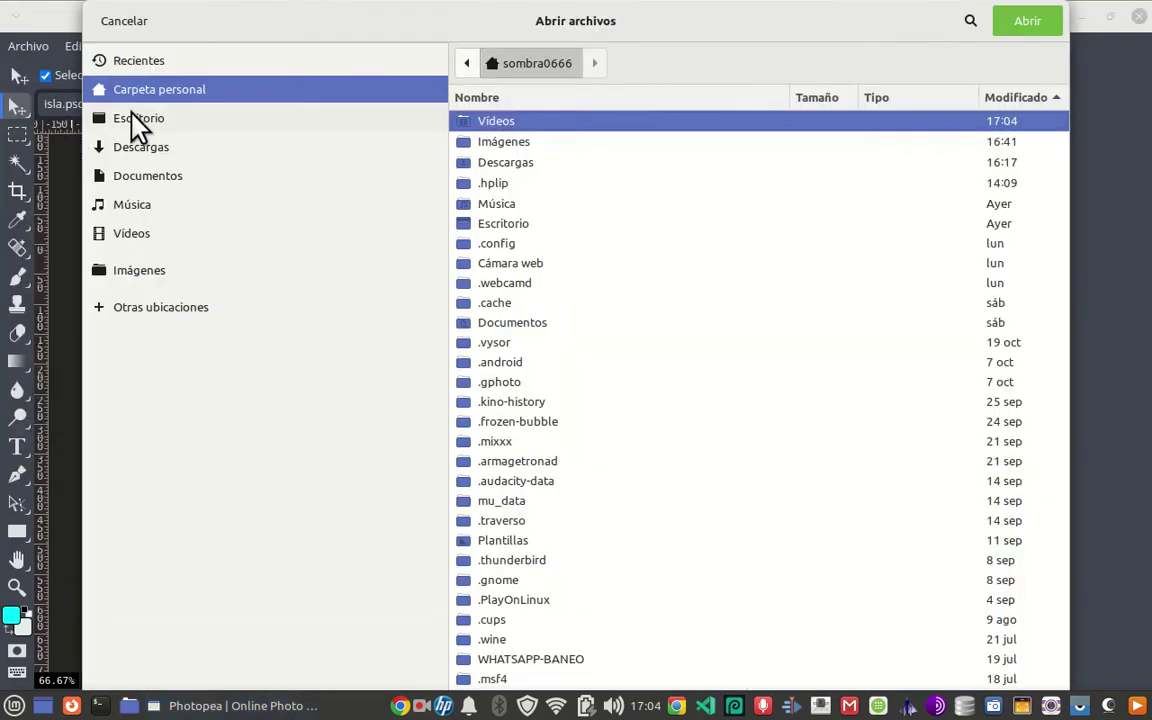
{"action": "left_click", "coordinate": [158, 118]}
{"action": "left_click", "coordinate": [580, 142]}
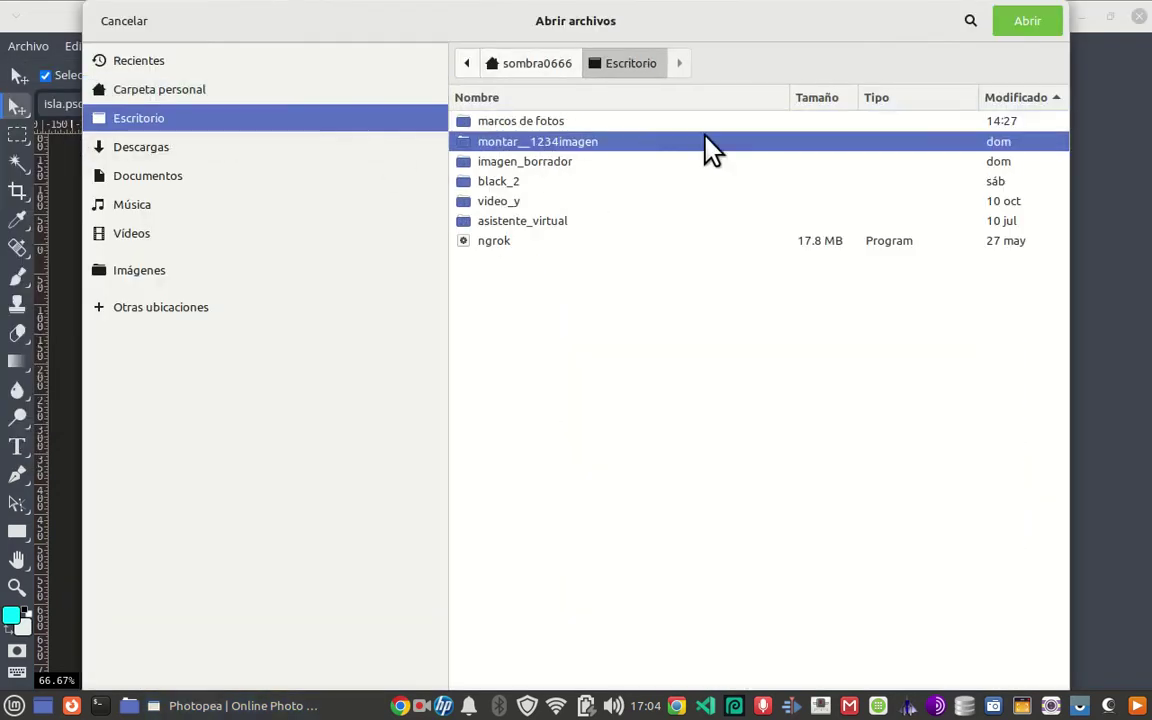
{"action": "left_click", "coordinate": [1035, 24]}
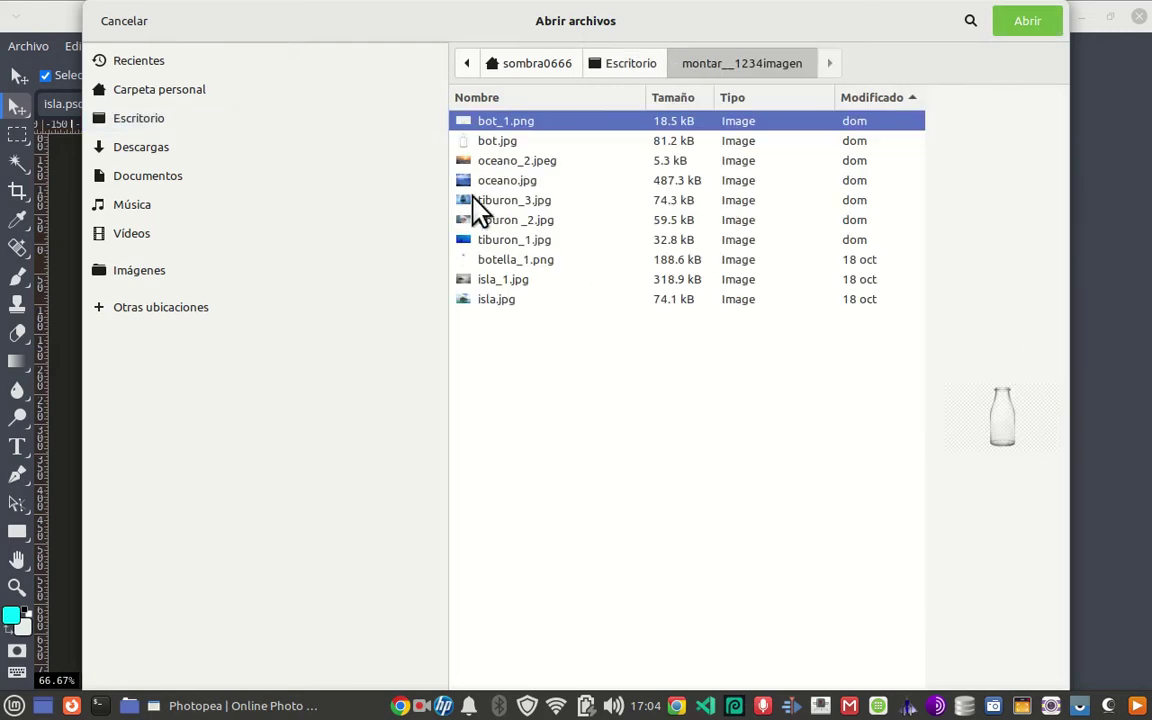
{"action": "left_click", "coordinate": [492, 141]}
{"action": "left_click", "coordinate": [1027, 21]}
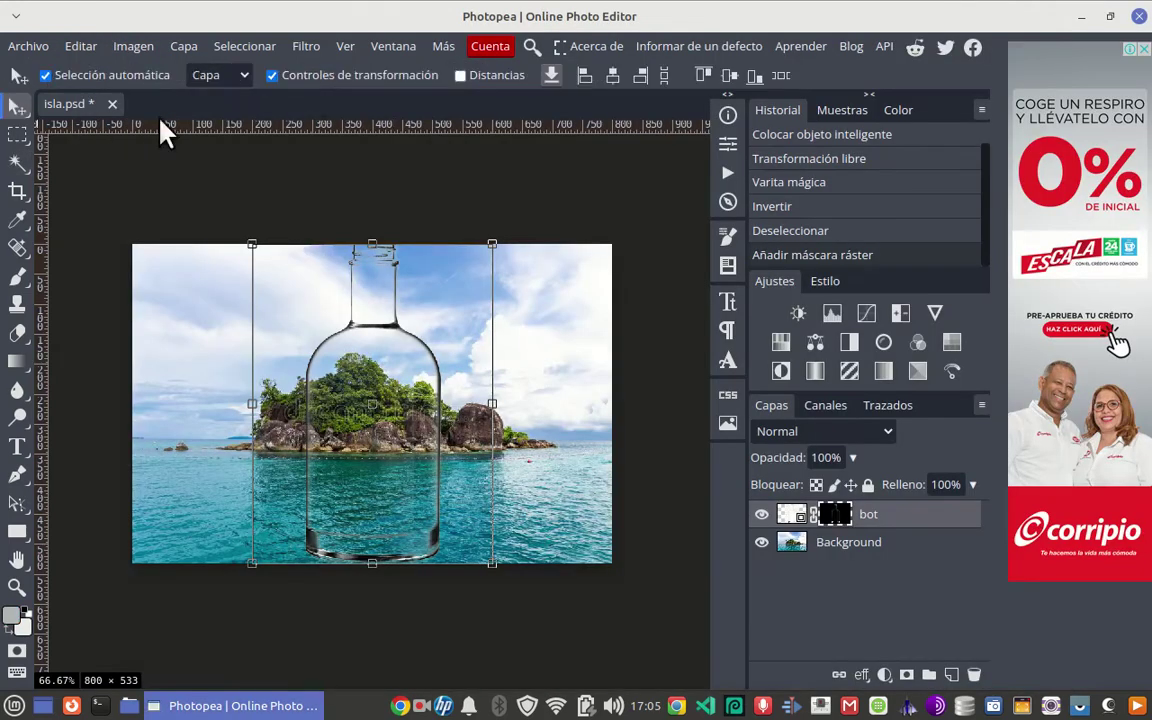
Rotate the bottle to about 90° and scale it to about 53% so it surrounds the island, and hide the transform controls
{"action": "left_click_drag", "start_coordinate": [502, 575], "coordinate": [244, 527]}
{"action": "left_click_drag", "start_coordinate": [327, 427], "coordinate": [343, 438]}
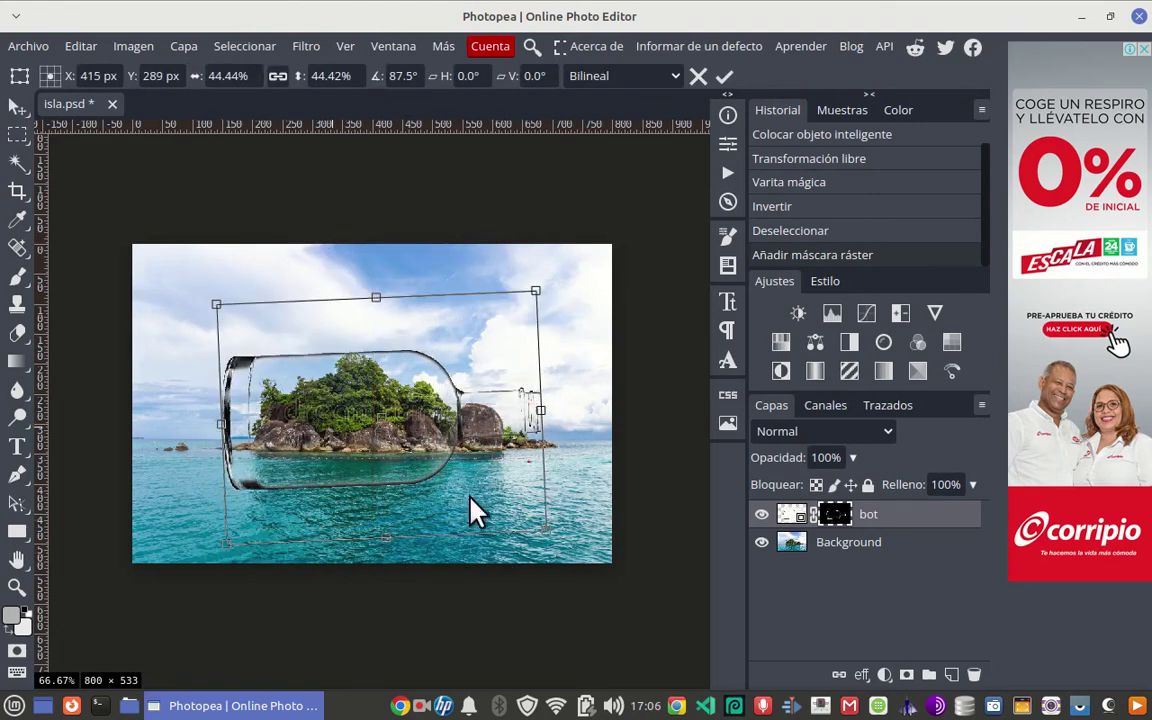
{"action": "left_click_drag", "start_coordinate": [548, 532], "coordinate": [610, 575]}
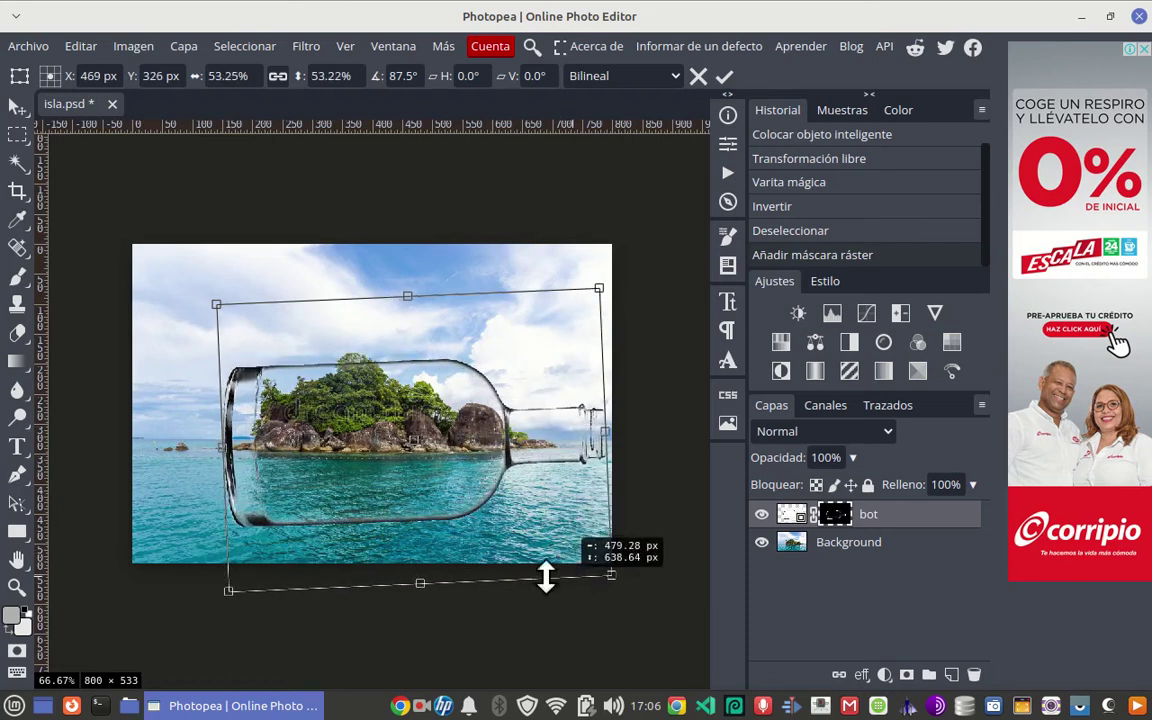
{"action": "left_click_drag", "start_coordinate": [216, 597], "coordinate": [206, 590]}
{"action": "left_click_drag", "start_coordinate": [454, 503], "coordinate": [444, 489]}
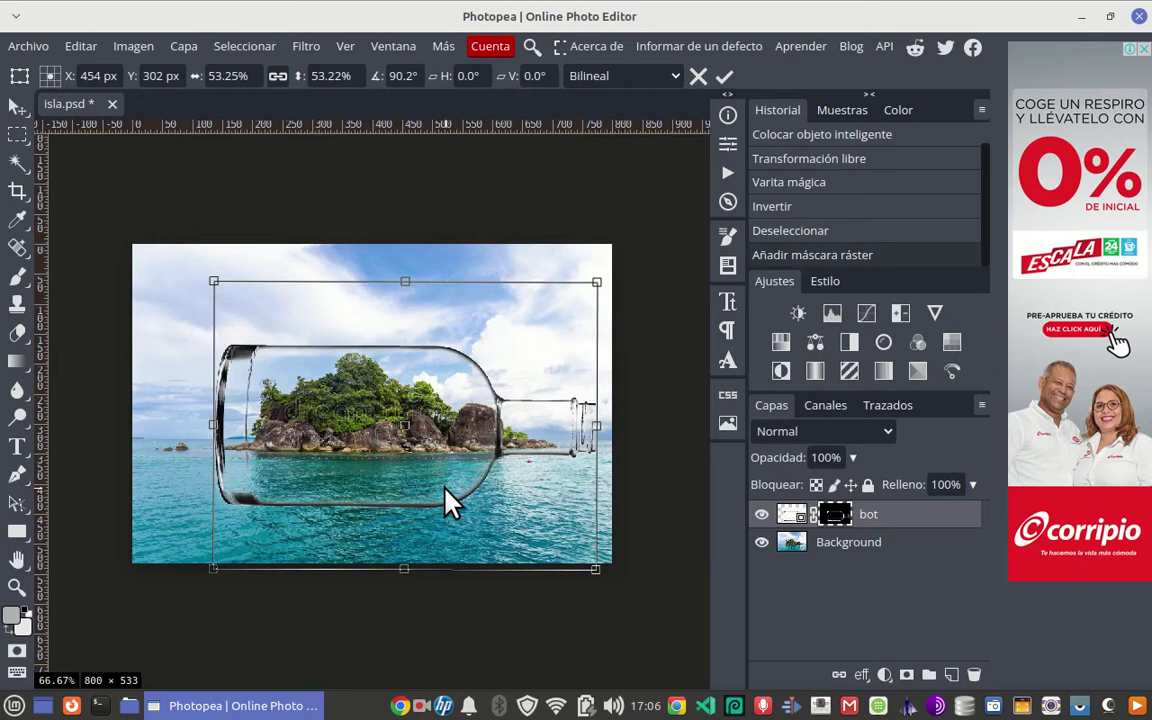
{"action": "left_click_drag", "start_coordinate": [603, 577], "coordinate": [604, 575]}
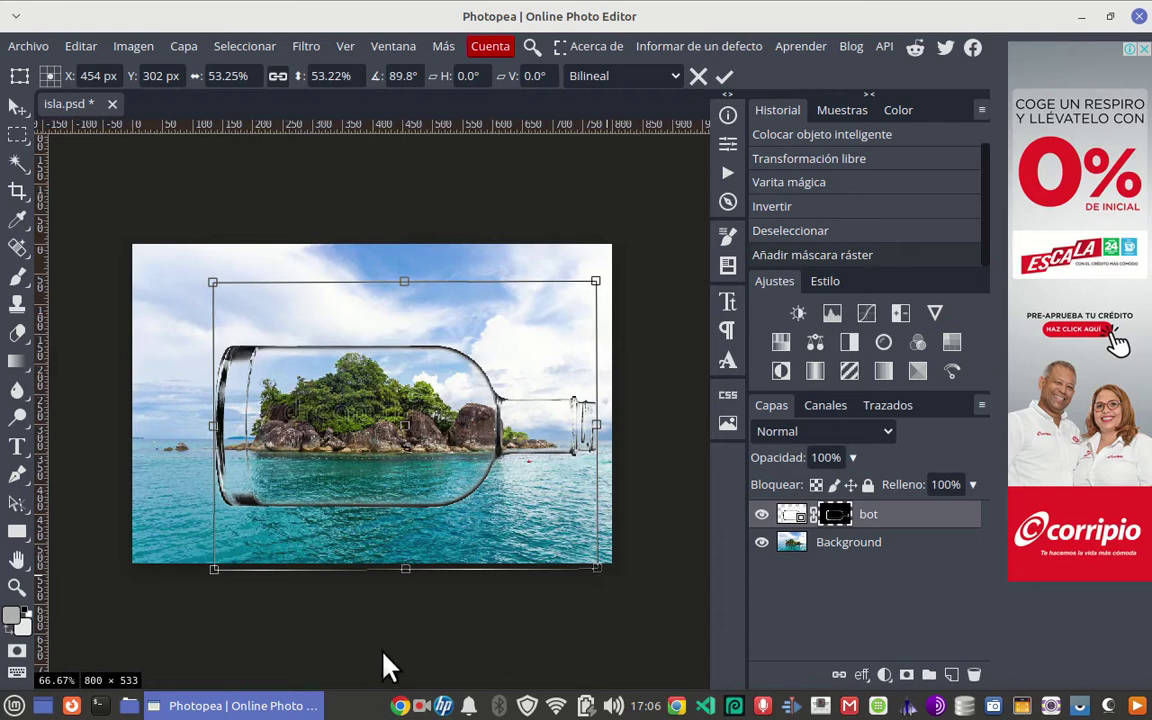
{"action": "left_click", "coordinate": [724, 79]}
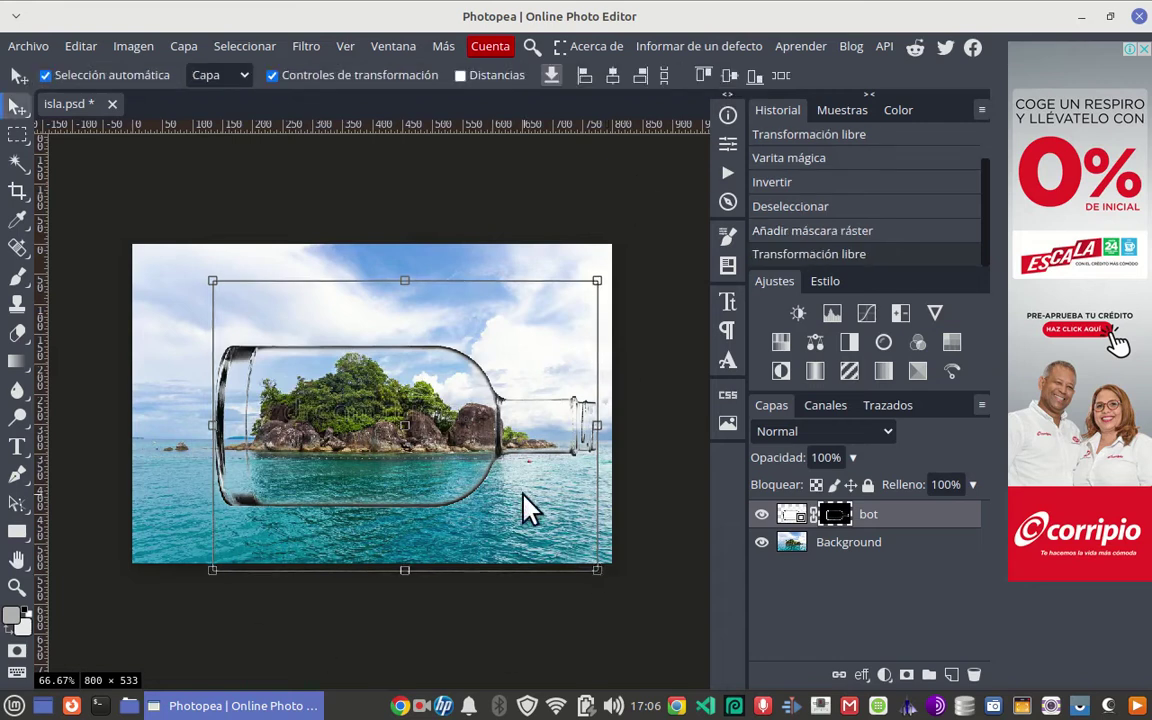
{"action": "left_click", "coordinate": [272, 75]}
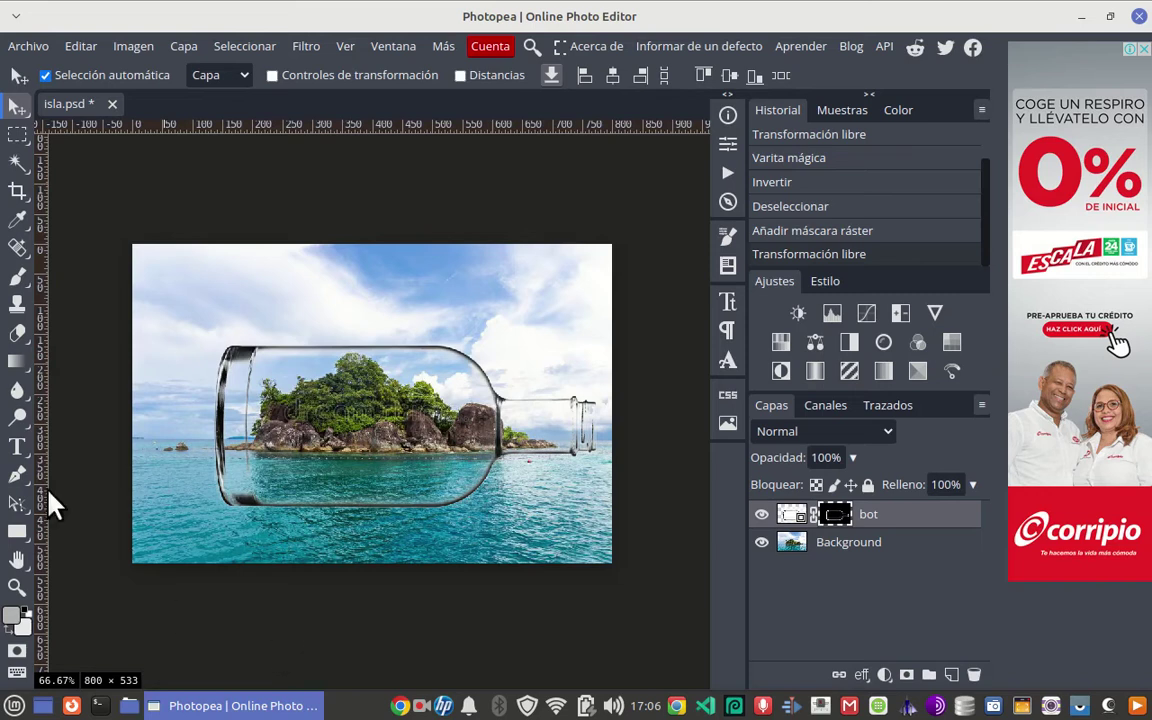
Set up the Background Eraser with a size 84 brush and try it on the bot layer above the bottle
{"action": "left_click", "coordinate": [17, 332]}
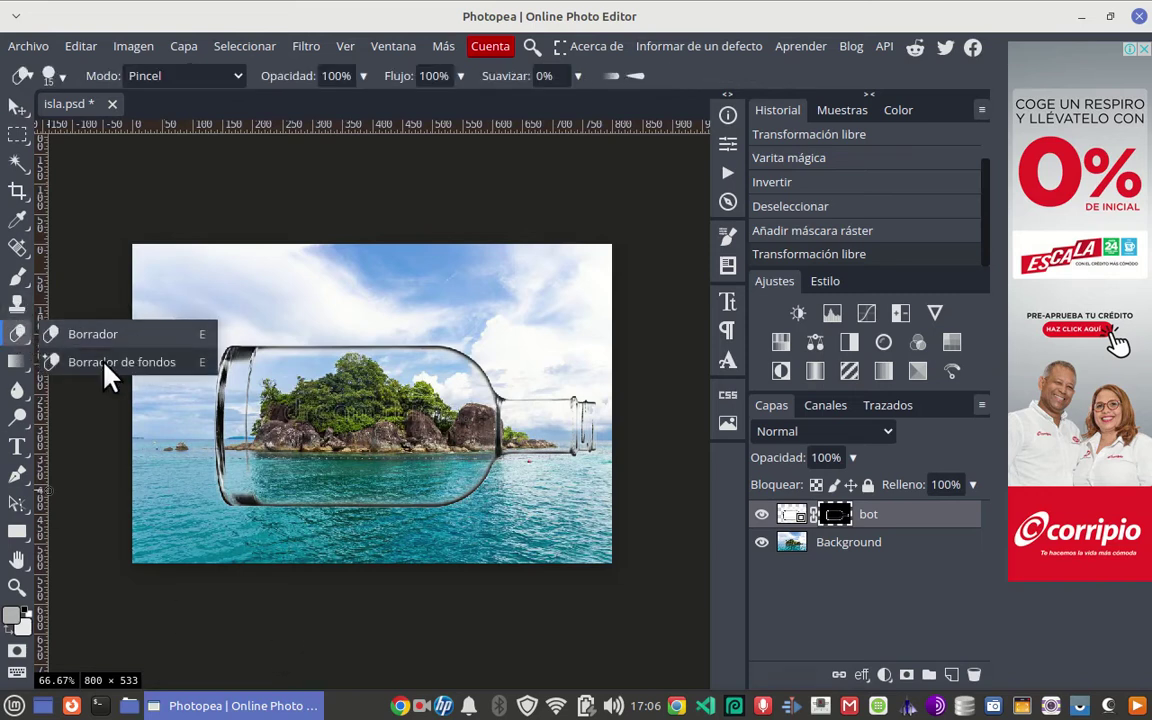
{"action": "left_click", "coordinate": [110, 365]}
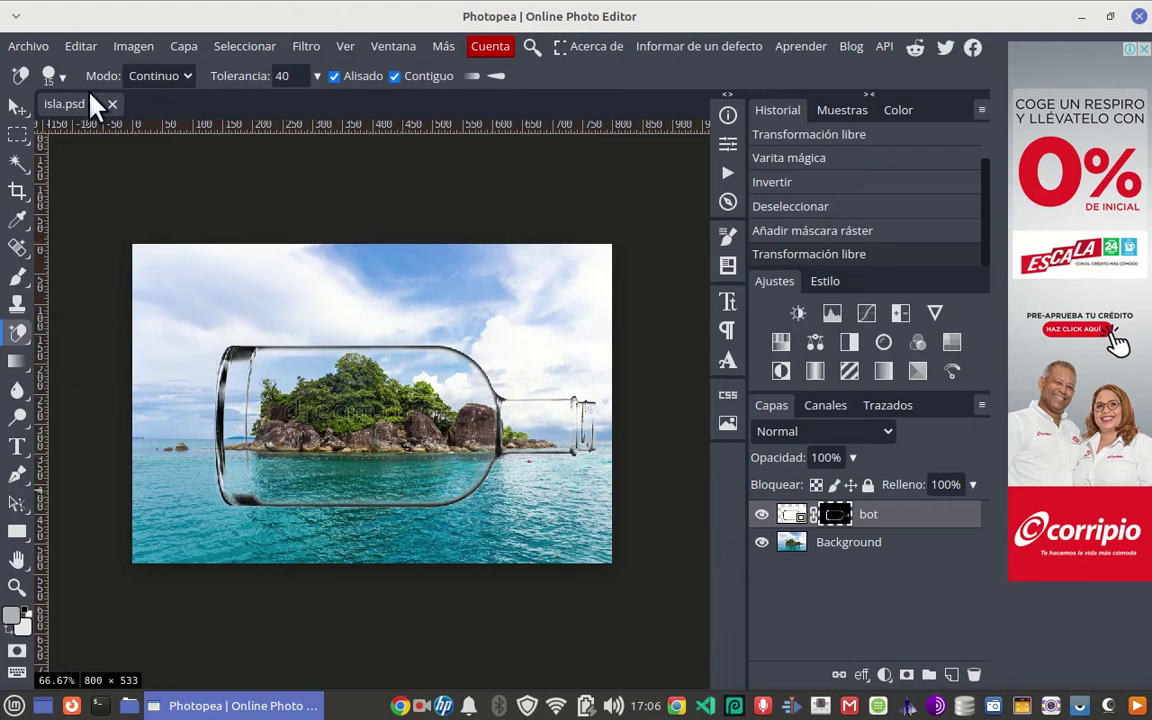
{"action": "left_click", "coordinate": [50, 76]}
{"action": "left_click", "coordinate": [198, 126]}
{"action": "left_click", "coordinate": [150, 170]}
{"action": "left_click", "coordinate": [340, 280]}
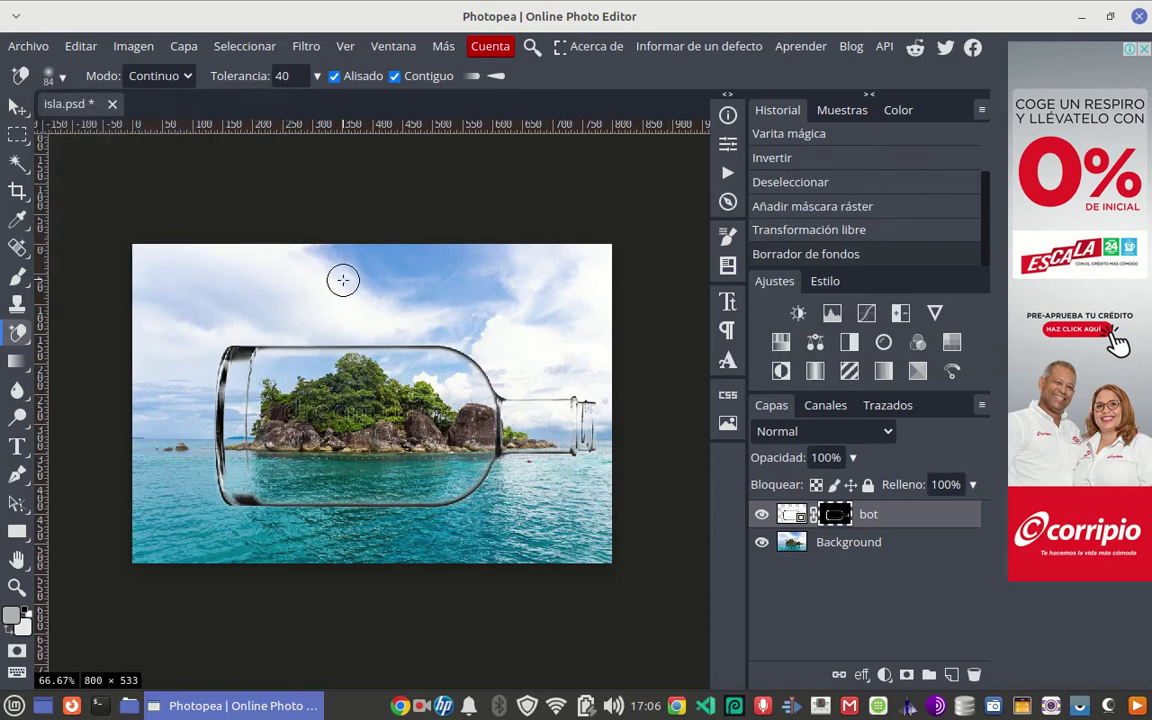
{"action": "mouse_move", "coordinate": [406, 288]}
{"action": "left_mouse_down"}
{"action": "mouse_move", "coordinate": [363, 283]}
{"action": "mouse_move", "coordinate": [320, 256]}
{"action": "left_mouse_up"}
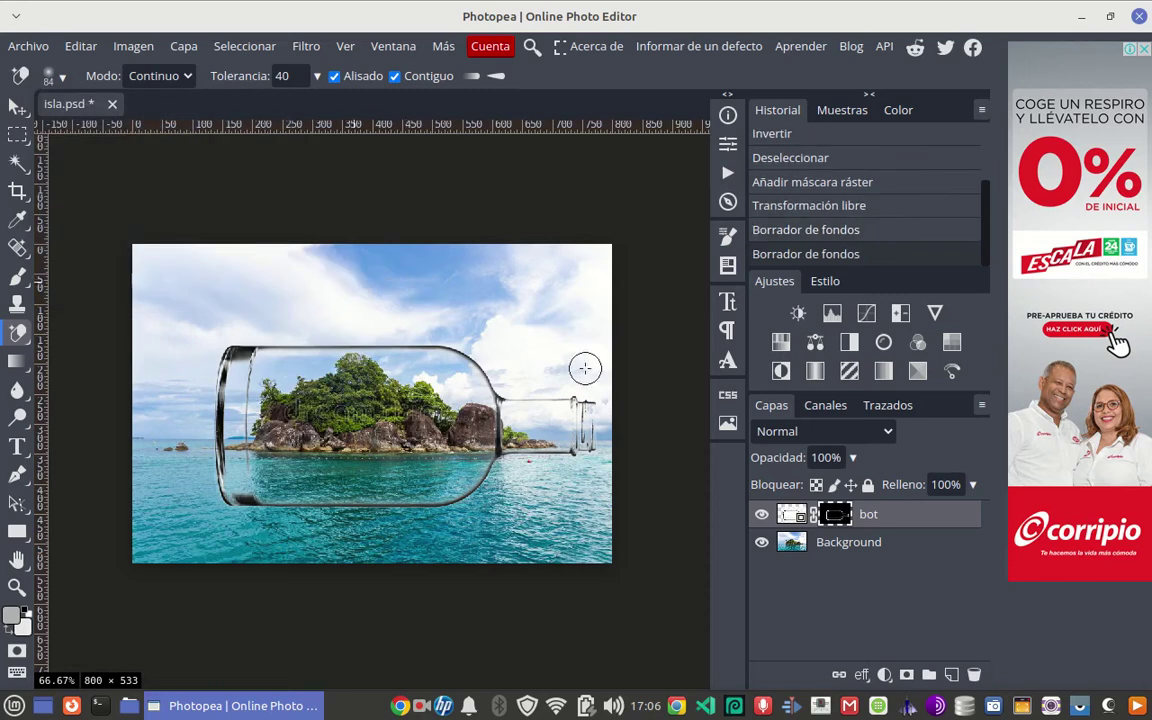
Erase the sky and sea outside the bottle on the Background layer with the Background Eraser
{"action": "left_click", "coordinate": [803, 543]}
{"action": "left_click_drag", "start_coordinate": [512, 285], "coordinate": [147, 252]}
{"action": "mouse_move", "coordinate": [350, 256]}
{"action": "left_mouse_down"}
{"action": "mouse_move", "coordinate": [581, 263]}
{"action": "mouse_move", "coordinate": [581, 324]}
{"action": "mouse_move", "coordinate": [536, 358]}
{"action": "mouse_move", "coordinate": [545, 297]}
{"action": "mouse_move", "coordinate": [580, 305]}
{"action": "mouse_move", "coordinate": [592, 324]}
{"action": "mouse_move", "coordinate": [602, 233]}
{"action": "mouse_move", "coordinate": [616, 454]}
{"action": "mouse_move", "coordinate": [577, 551]}
{"action": "mouse_move", "coordinate": [381, 570]}
{"action": "mouse_move", "coordinate": [143, 557]}
{"action": "mouse_move", "coordinate": [147, 264]}
{"action": "mouse_move", "coordinate": [170, 505]}
{"action": "mouse_move", "coordinate": [191, 537]}
{"action": "mouse_move", "coordinate": [186, 283]}
{"action": "mouse_move", "coordinate": [177, 320]}
{"action": "mouse_move", "coordinate": [297, 300]}
{"action": "mouse_move", "coordinate": [521, 312]}
{"action": "mouse_move", "coordinate": [258, 308]}
{"action": "mouse_move", "coordinate": [222, 319]}
{"action": "mouse_move", "coordinate": [186, 360]}
{"action": "mouse_move", "coordinate": [174, 478]}
{"action": "mouse_move", "coordinate": [197, 528]}
{"action": "mouse_move", "coordinate": [452, 526]}
{"action": "mouse_move", "coordinate": [544, 511]}
{"action": "mouse_move", "coordinate": [576, 546]}
{"action": "mouse_move", "coordinate": [586, 475]}
{"action": "mouse_move", "coordinate": [512, 470]}
{"action": "mouse_move", "coordinate": [482, 519]}
{"action": "mouse_move", "coordinate": [566, 527]}
{"action": "mouse_move", "coordinate": [622, 555]}
{"action": "mouse_move", "coordinate": [424, 543]}
{"action": "mouse_move", "coordinate": [254, 551]}
{"action": "mouse_move", "coordinate": [193, 532]}
{"action": "mouse_move", "coordinate": [206, 337]}
{"action": "mouse_move", "coordinate": [255, 321]}
{"action": "mouse_move", "coordinate": [424, 316]}
{"action": "mouse_move", "coordinate": [494, 337]}
{"action": "mouse_move", "coordinate": [519, 378]}
{"action": "mouse_move", "coordinate": [594, 383]}
{"action": "mouse_move", "coordinate": [519, 376]}
{"action": "left_mouse_up"}
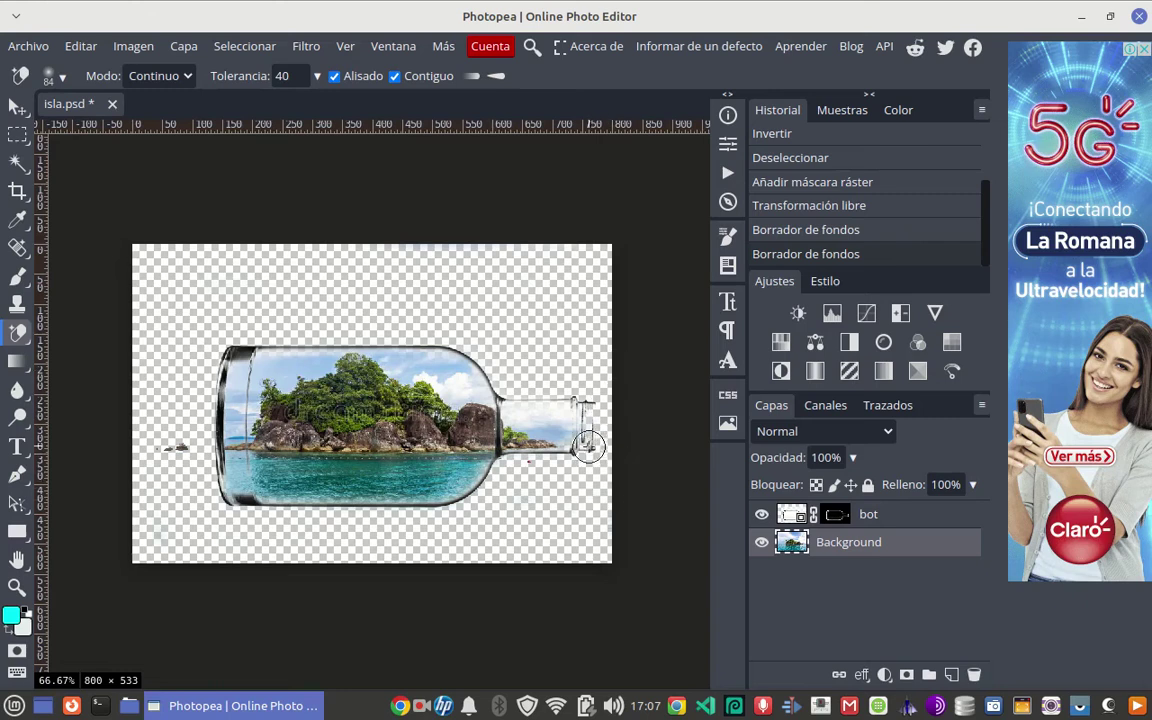
{"action": "mouse_move", "coordinate": [594, 400]}
{"action": "left_mouse_down"}
{"action": "mouse_move", "coordinate": [591, 364]}
{"action": "mouse_move", "coordinate": [592, 456]}
{"action": "mouse_move", "coordinate": [571, 545]}
{"action": "left_mouse_up"}
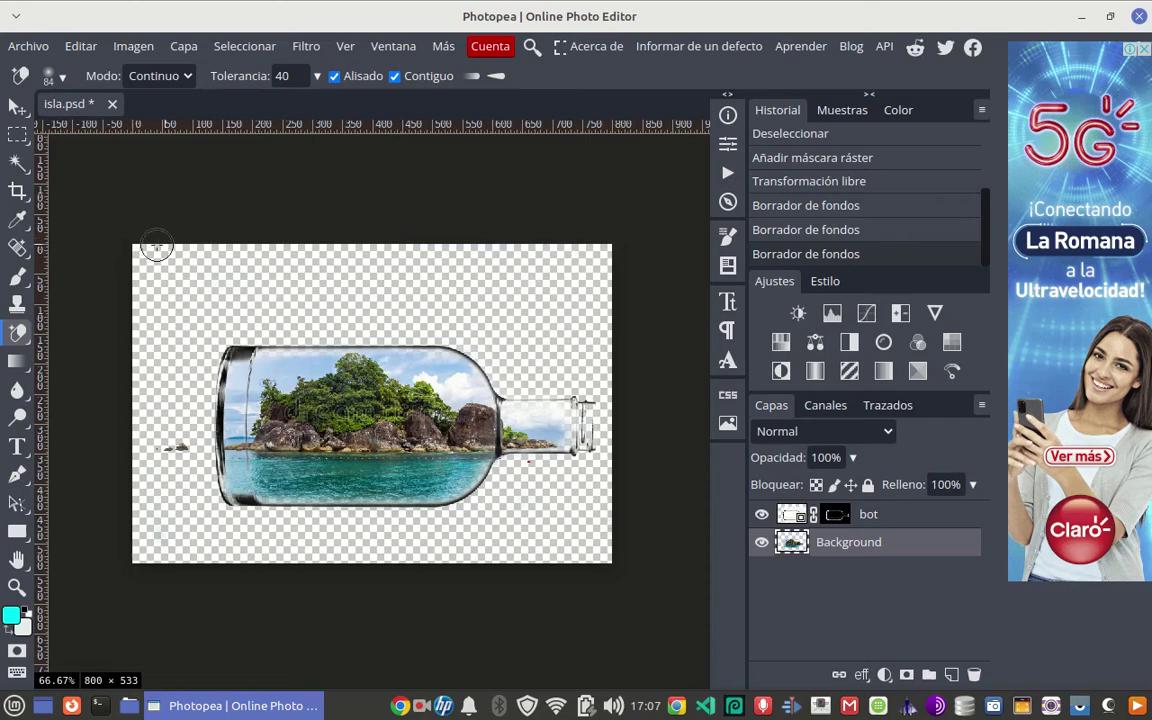
{"action": "left_click_drag", "start_coordinate": [178, 245], "coordinate": [600, 257]}
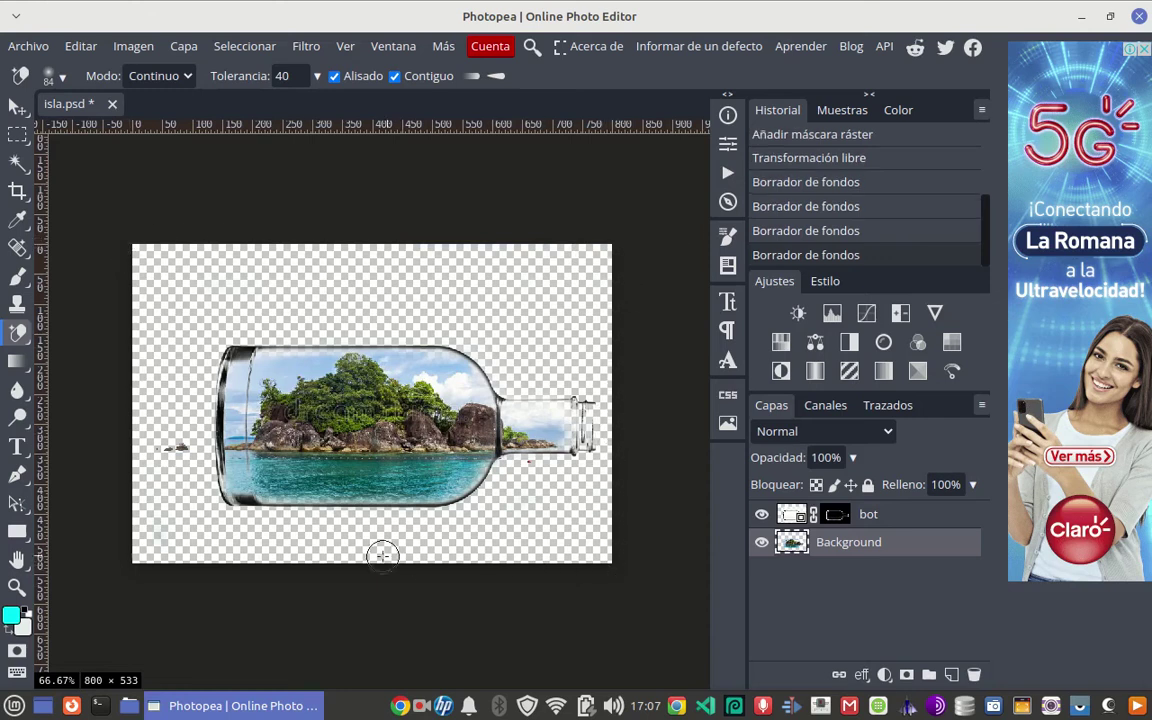
{"action": "left_click_drag", "start_coordinate": [147, 563], "coordinate": [147, 527]}
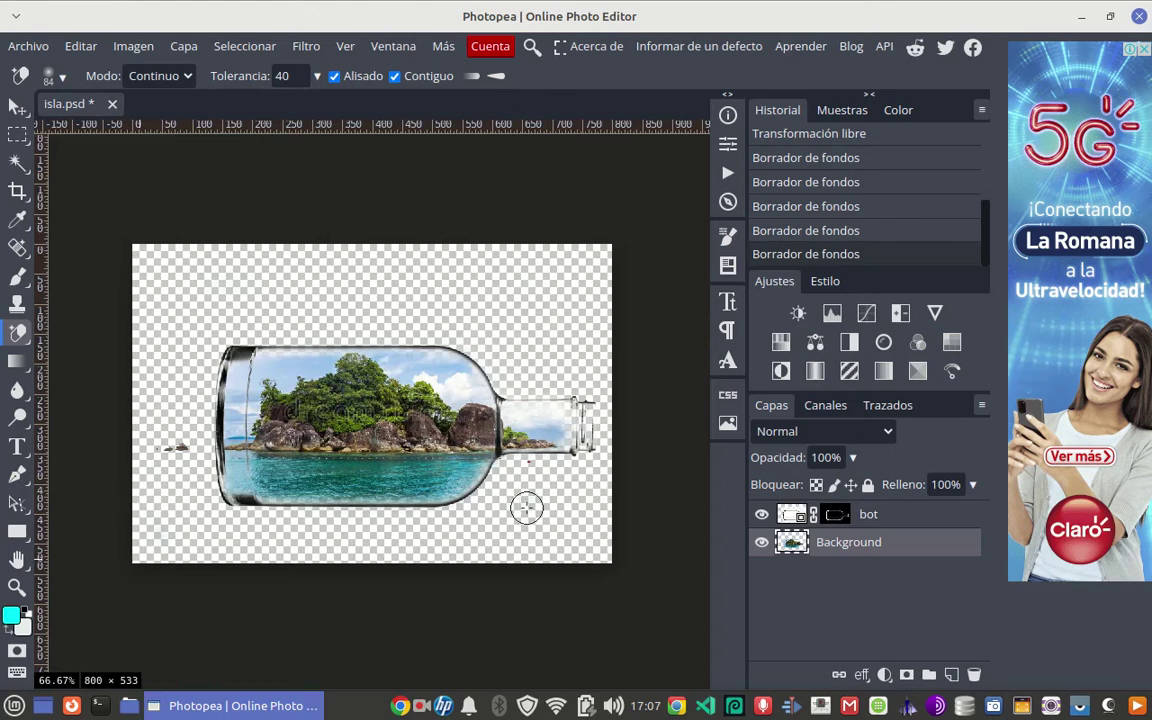
Rasterize the bot layer and apply the Background Eraser around the bottle on both the bot and Background layers
{"action": "left_click", "coordinate": [790, 516]}
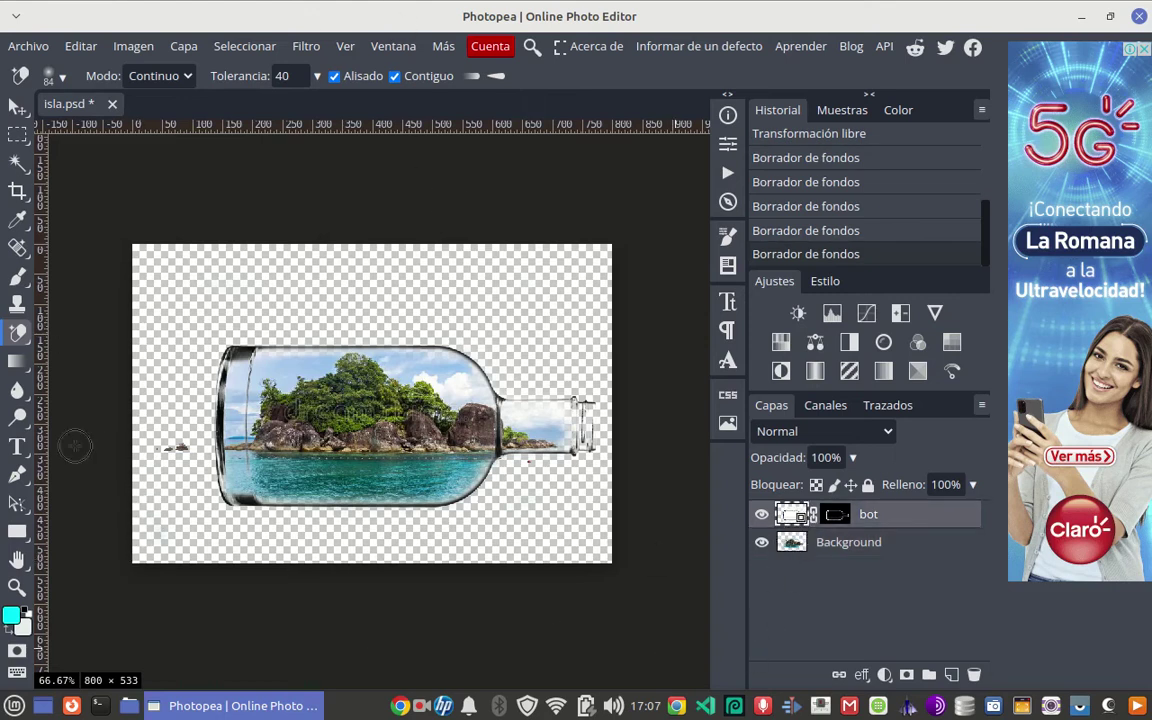
{"action": "left_click", "coordinate": [172, 442]}
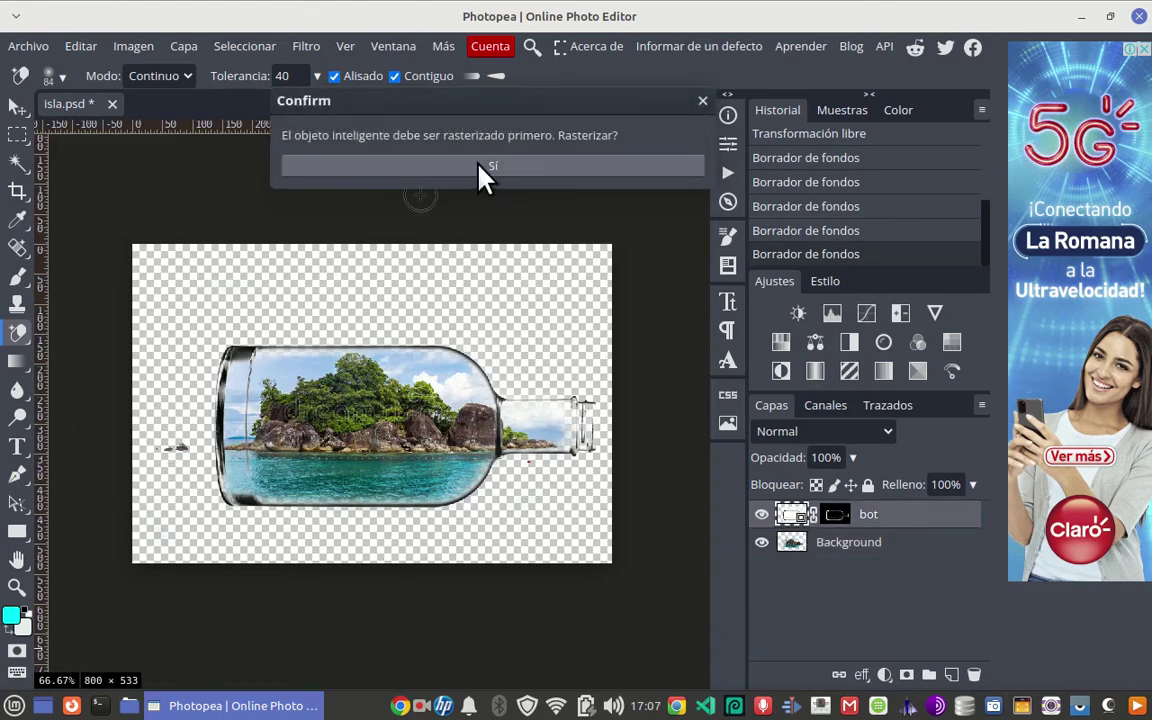
{"action": "left_click", "coordinate": [430, 148]}
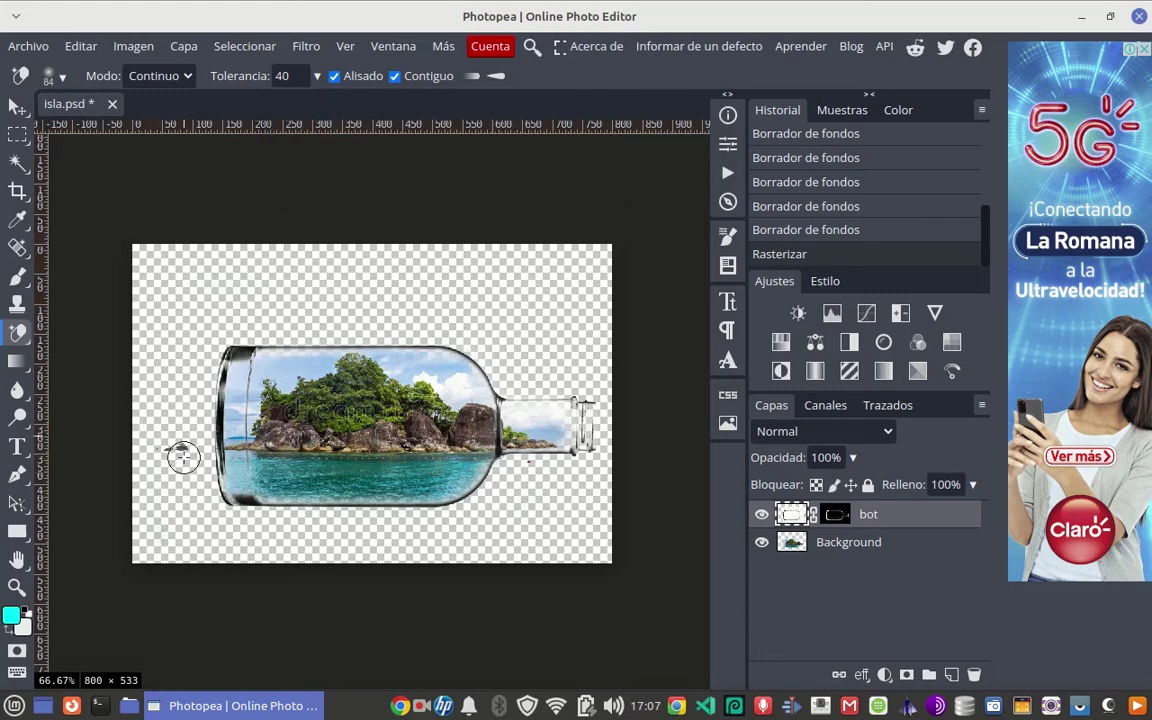
{"action": "left_click", "coordinate": [186, 320]}
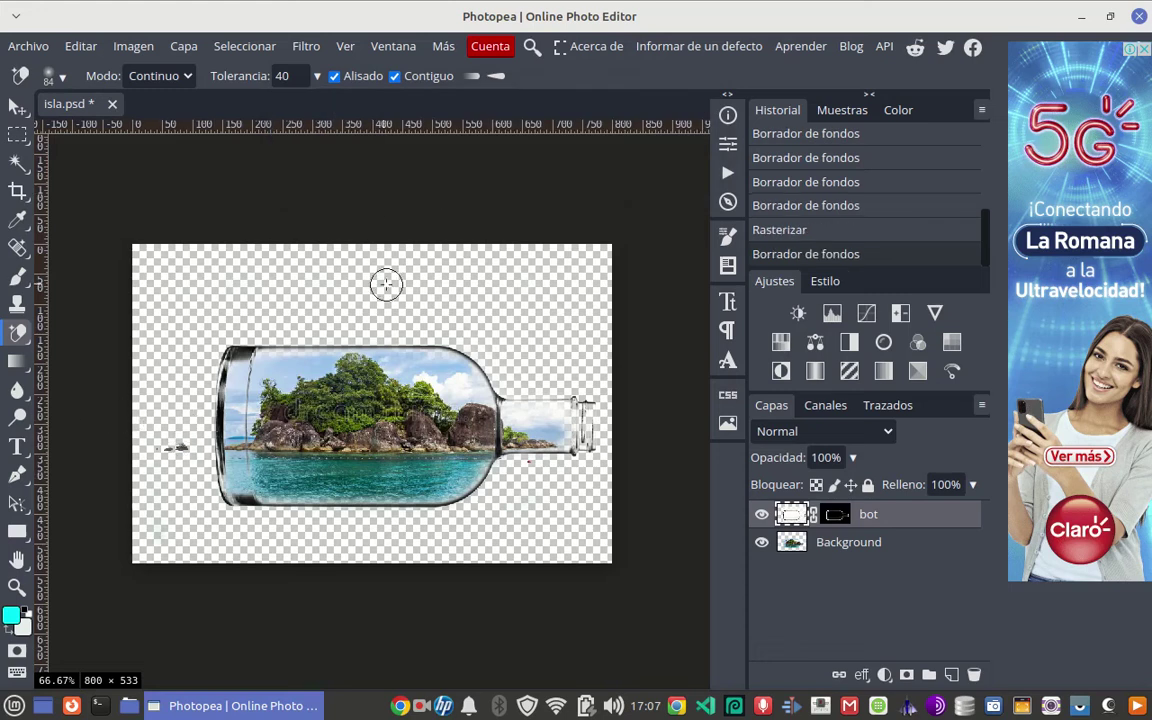
{"action": "left_click", "coordinate": [515, 306]}
{"action": "left_click", "coordinate": [860, 542]}
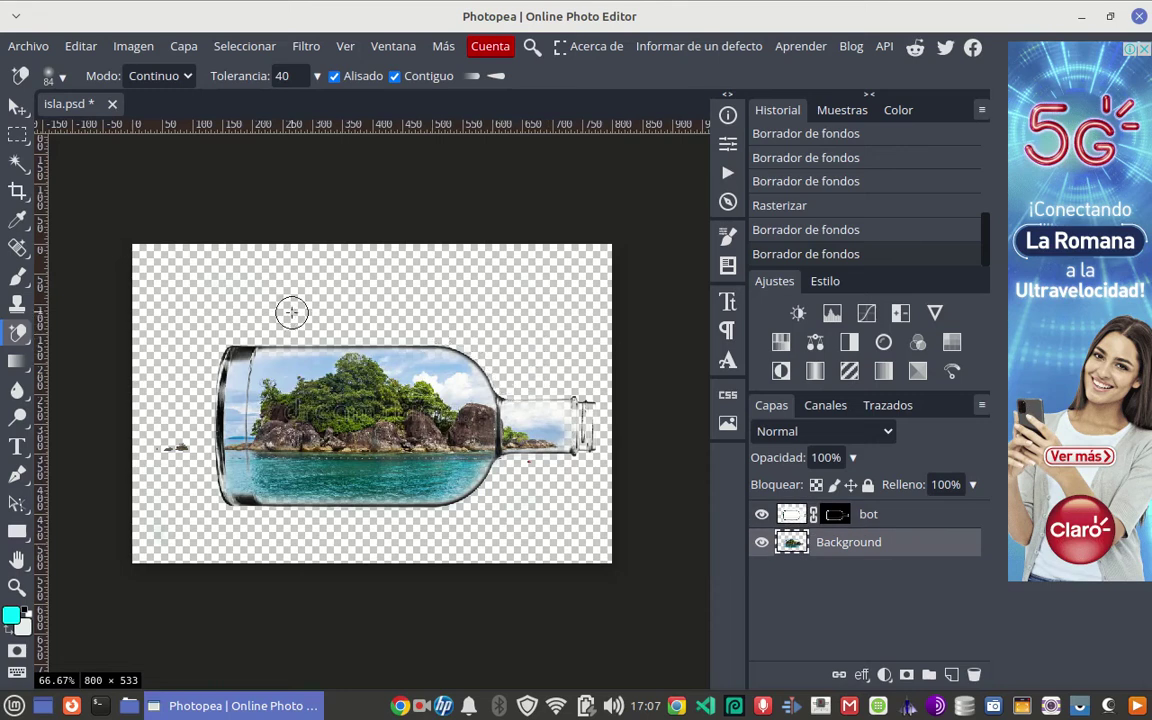
{"action": "left_click", "coordinate": [180, 532]}
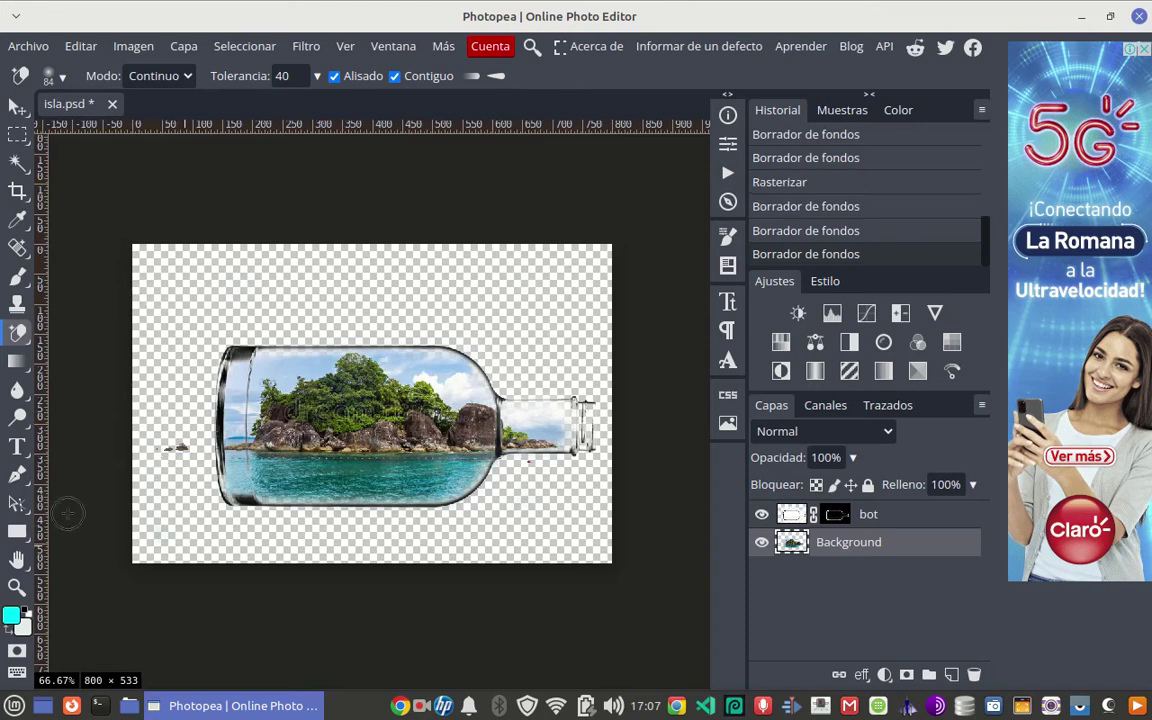
Clone sky along the bottle's upper inner edge on the Background layer with a size 15 Clone Stamp
{"action": "left_click", "coordinate": [17, 303]}
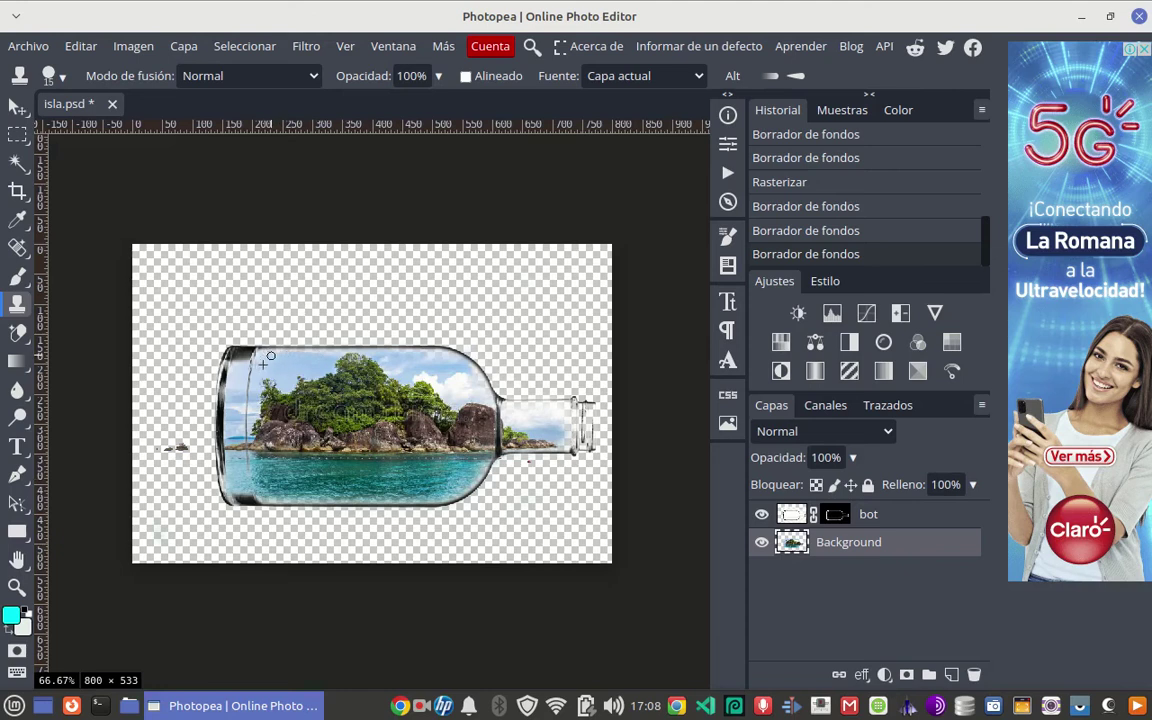
{"action": "left_click_drag", "start_coordinate": [297, 356], "coordinate": [321, 354]}
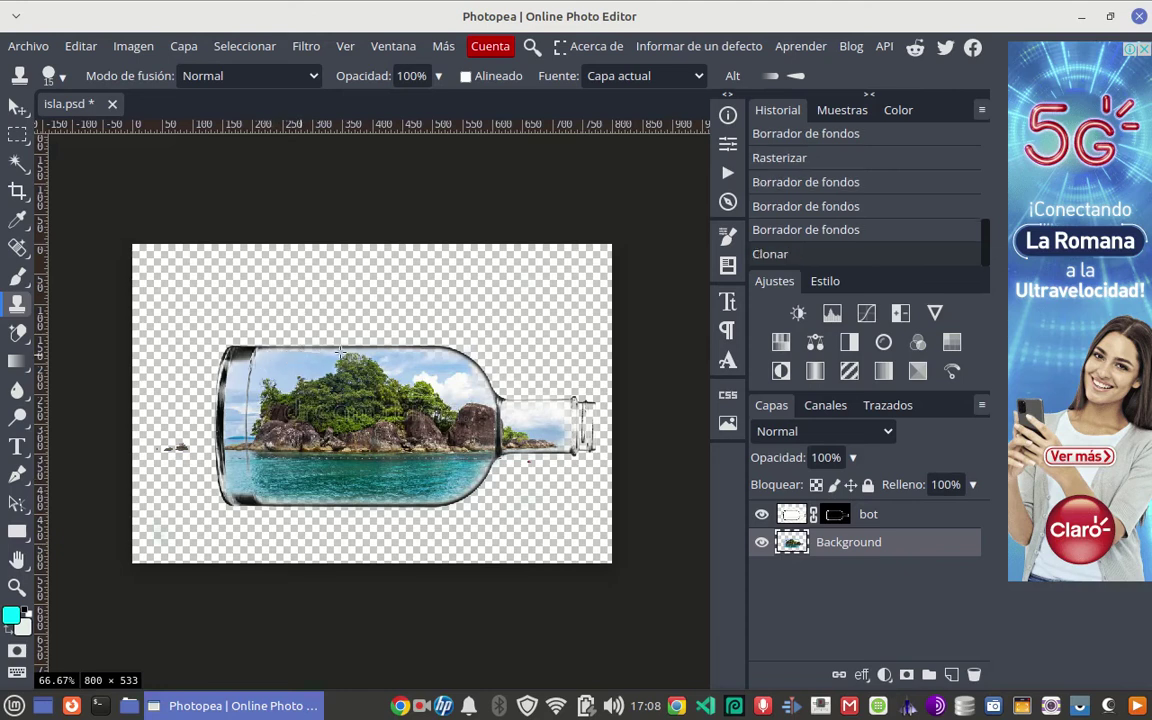
{"action": "left_click", "coordinate": [254, 352]}
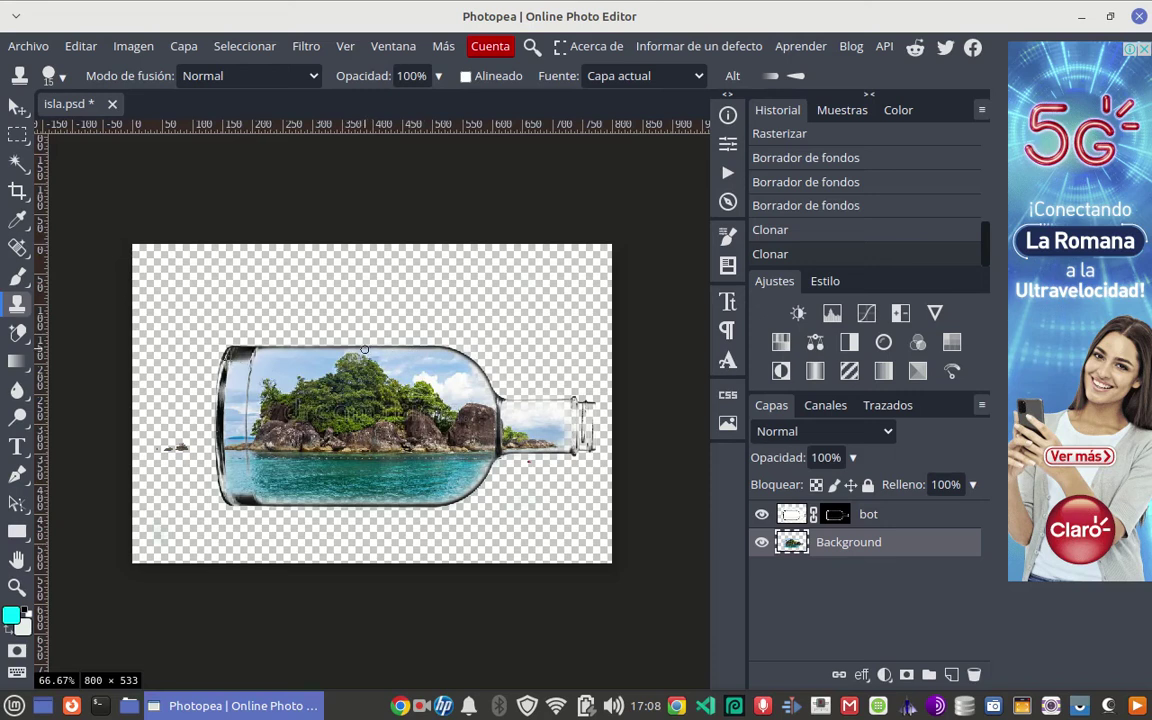
{"action": "left_click", "coordinate": [335, 351]}
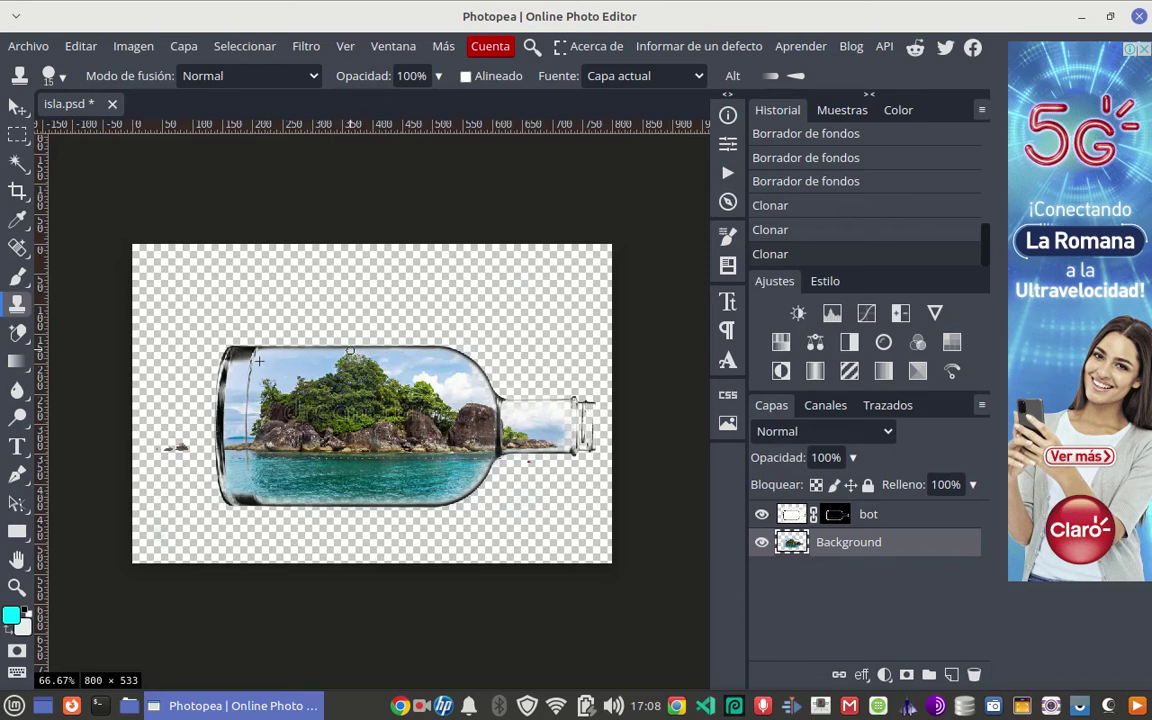
{"action": "left_click", "coordinate": [327, 348]}
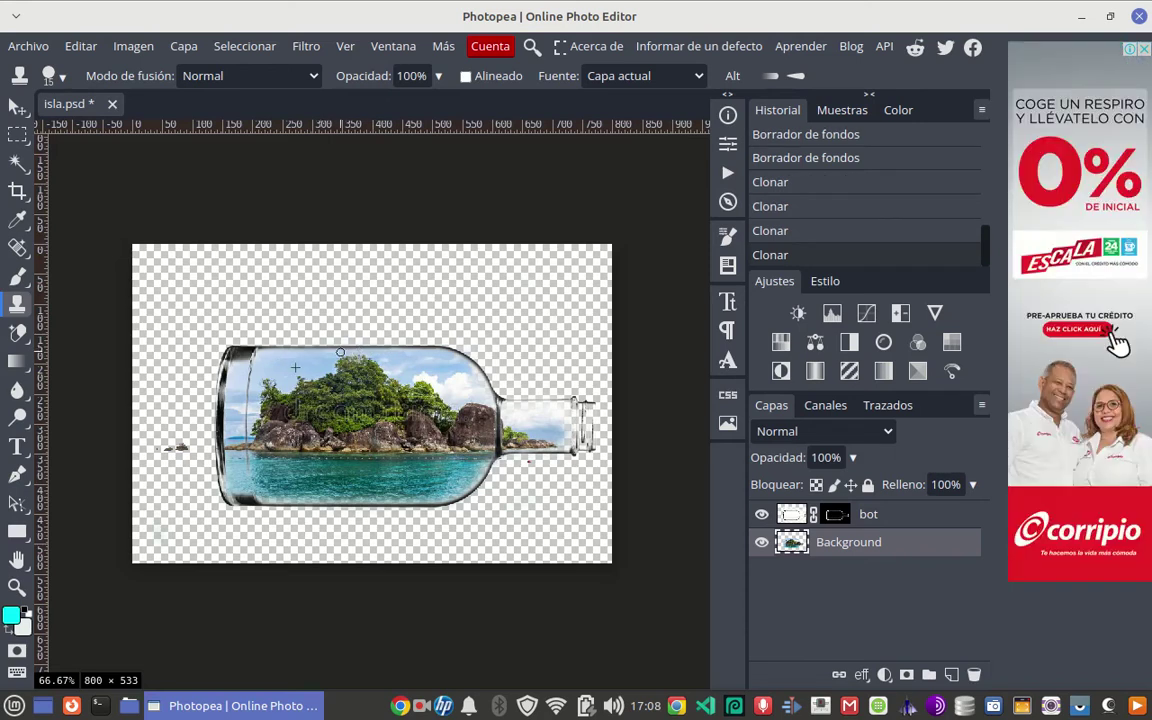
{"action": "left_click", "coordinate": [257, 351]}
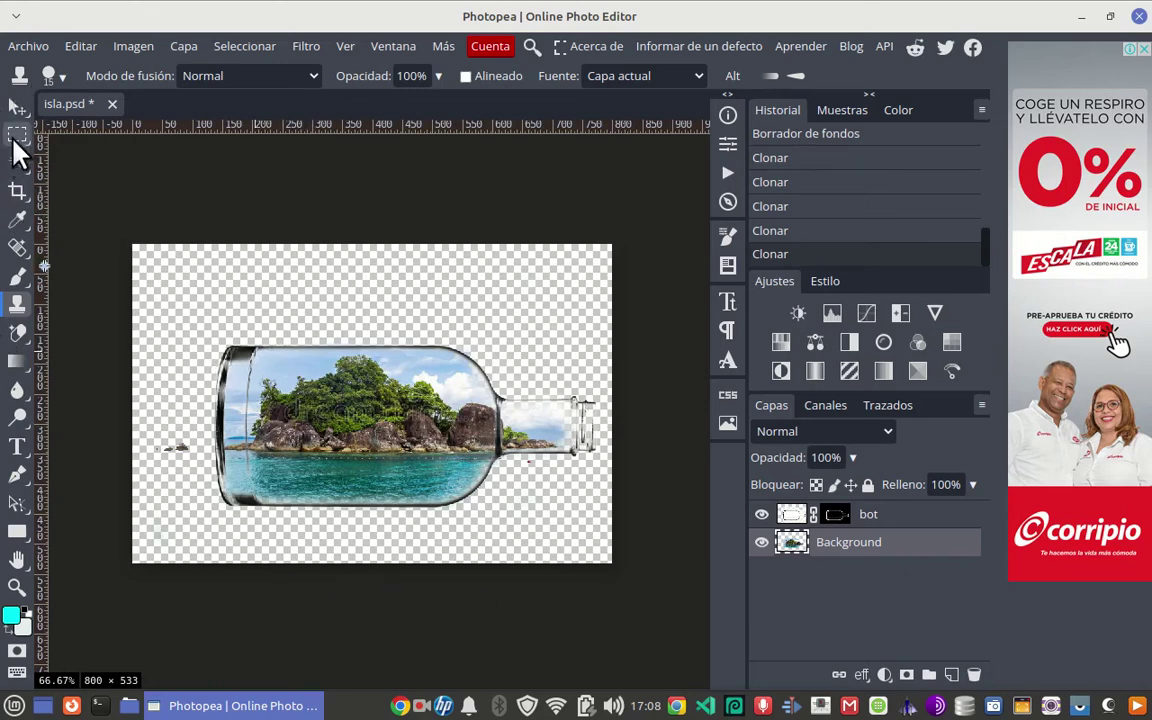
Crop away the canvas strip with the small rocks beyond the bottle's base, leaving the image about 701 px wide
{"action": "left_click", "coordinate": [18, 191]}
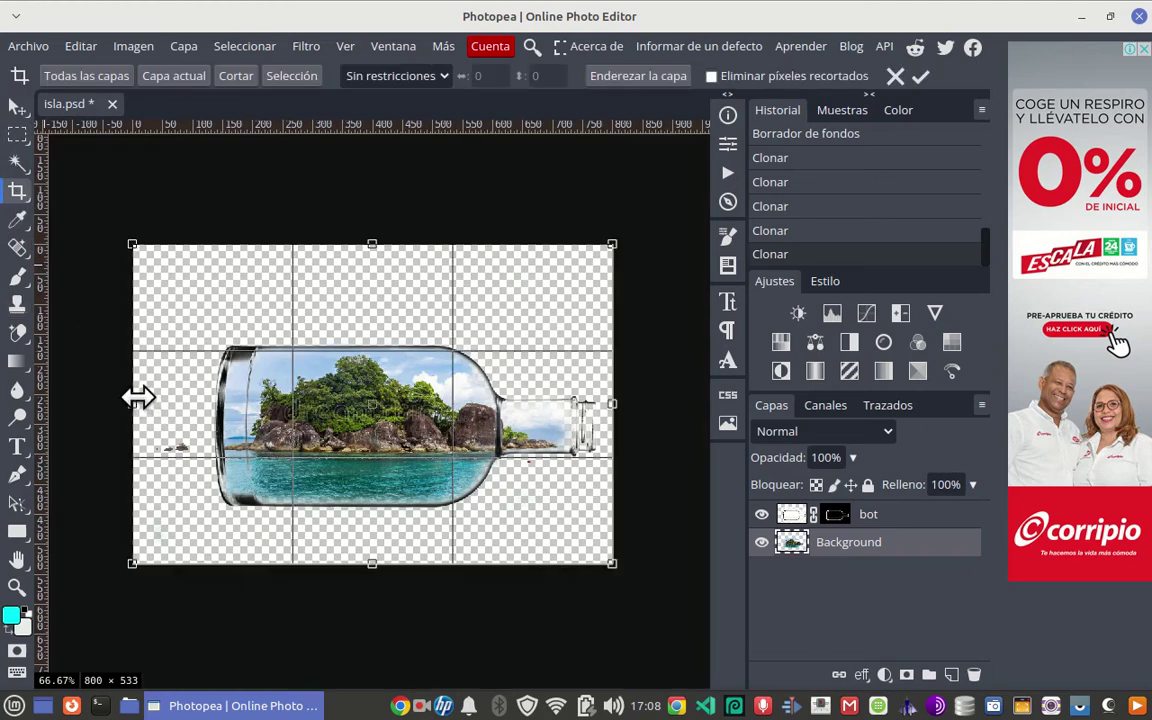
{"action": "left_click_drag", "start_coordinate": [139, 398], "coordinate": [193, 400]}
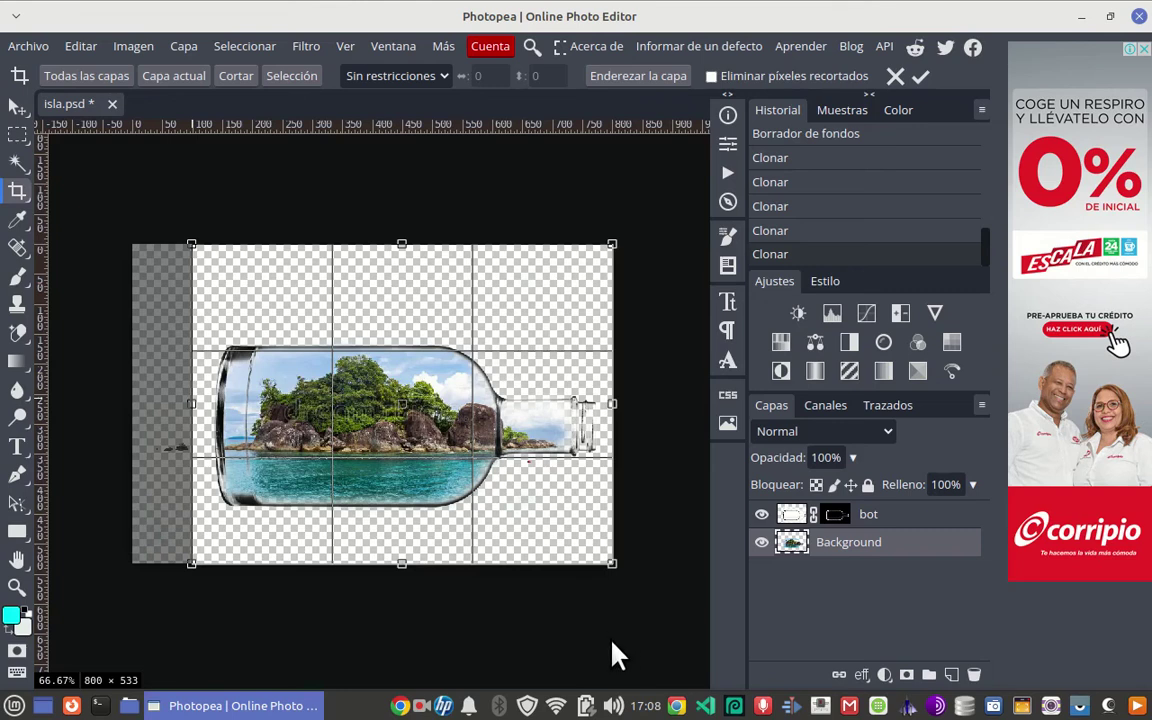
{"action": "left_click", "coordinate": [922, 77]}
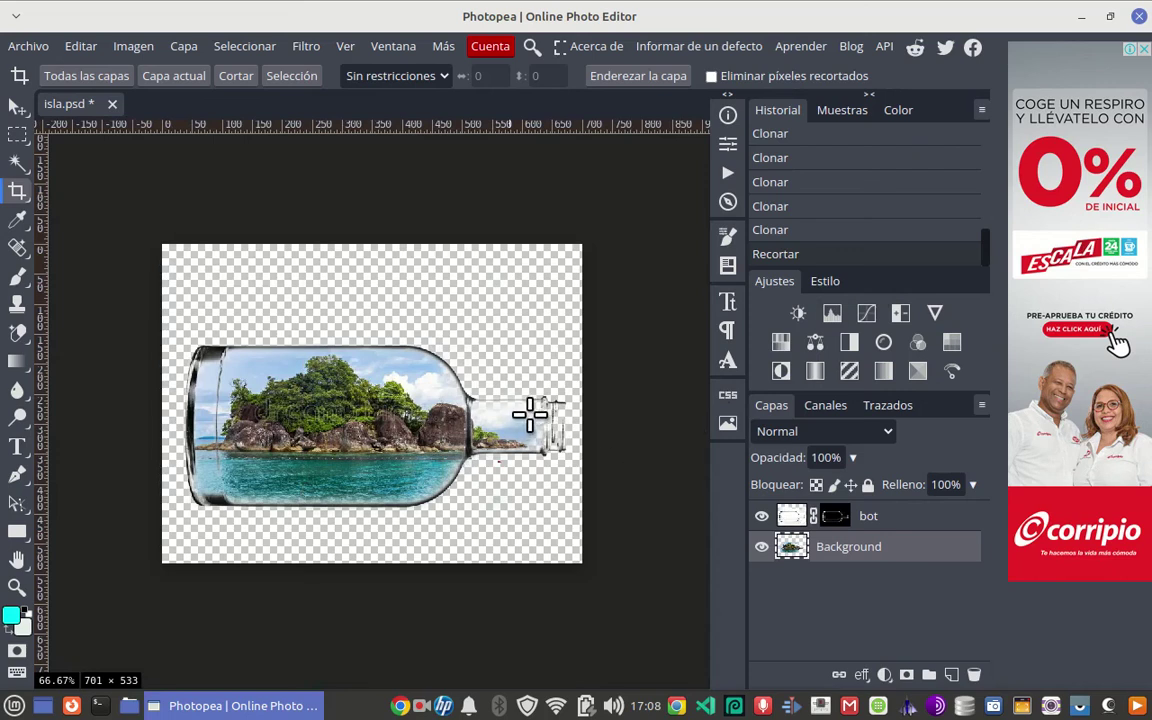
{"action": "left_click_drag", "start_coordinate": [531, 413], "coordinate": [513, 417]}
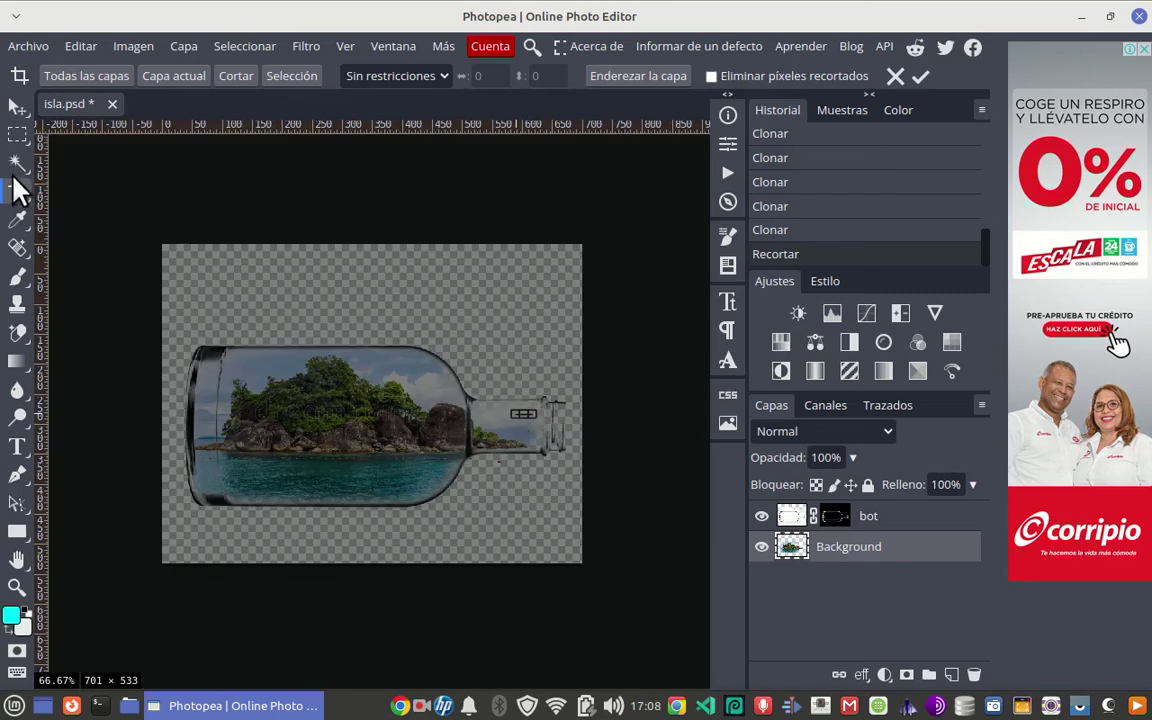
Clone sky across the bottle's neck and mouth on the Background layer with the size 15 Clone Stamp
{"action": "left_click", "coordinate": [895, 77]}
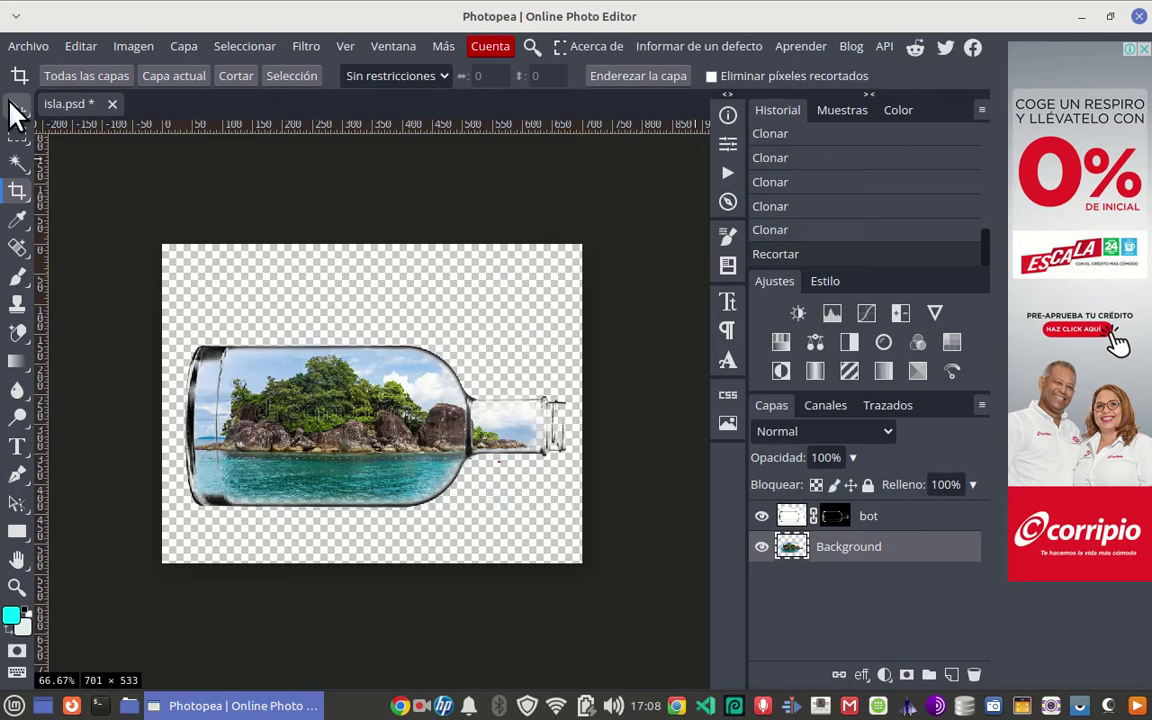
{"action": "left_click", "coordinate": [17, 304]}
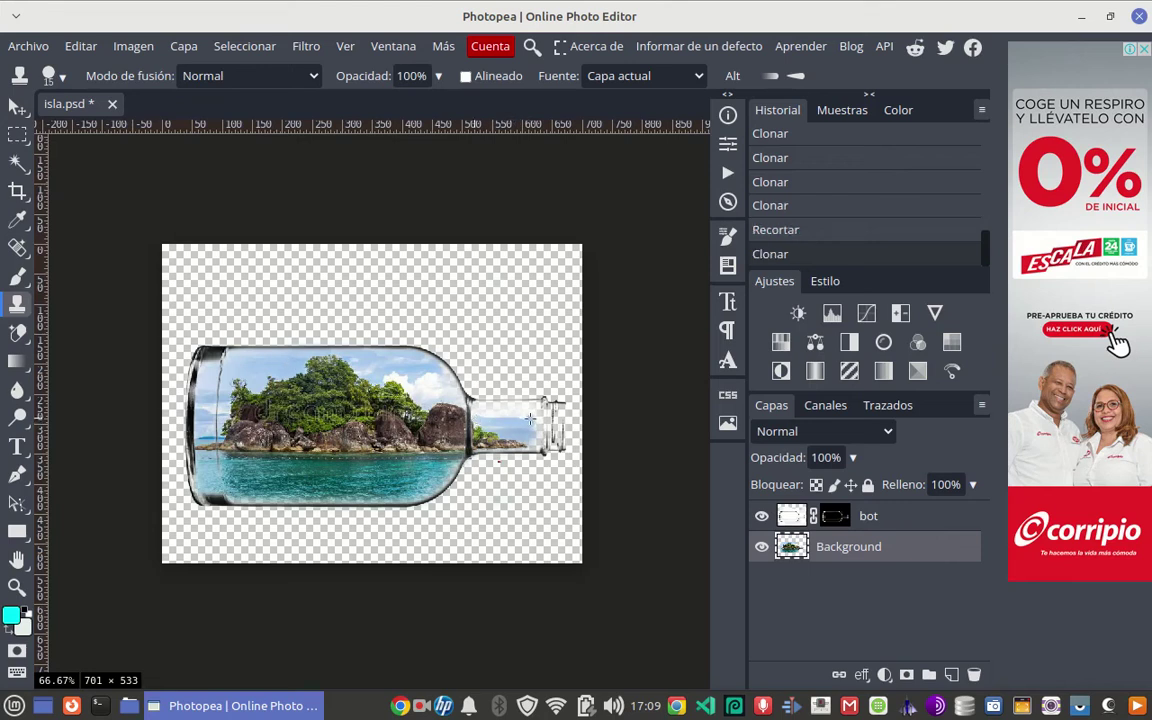
{"action": "left_click_drag", "start_coordinate": [536, 419], "coordinate": [472, 402]}
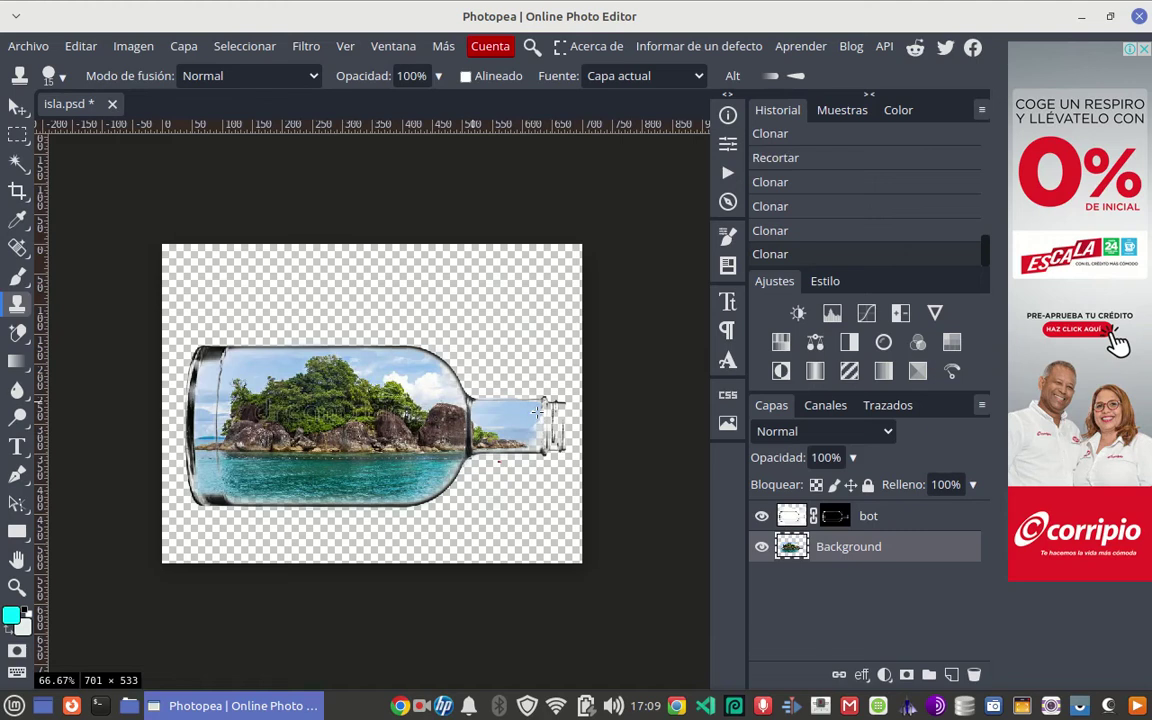
{"action": "mouse_move", "coordinate": [538, 429]}
{"action": "left_mouse_down"}
{"action": "mouse_move", "coordinate": [536, 443]}
{"action": "mouse_move", "coordinate": [538, 426]}
{"action": "left_mouse_up"}
{"action": "left_click", "coordinate": [520, 416]}
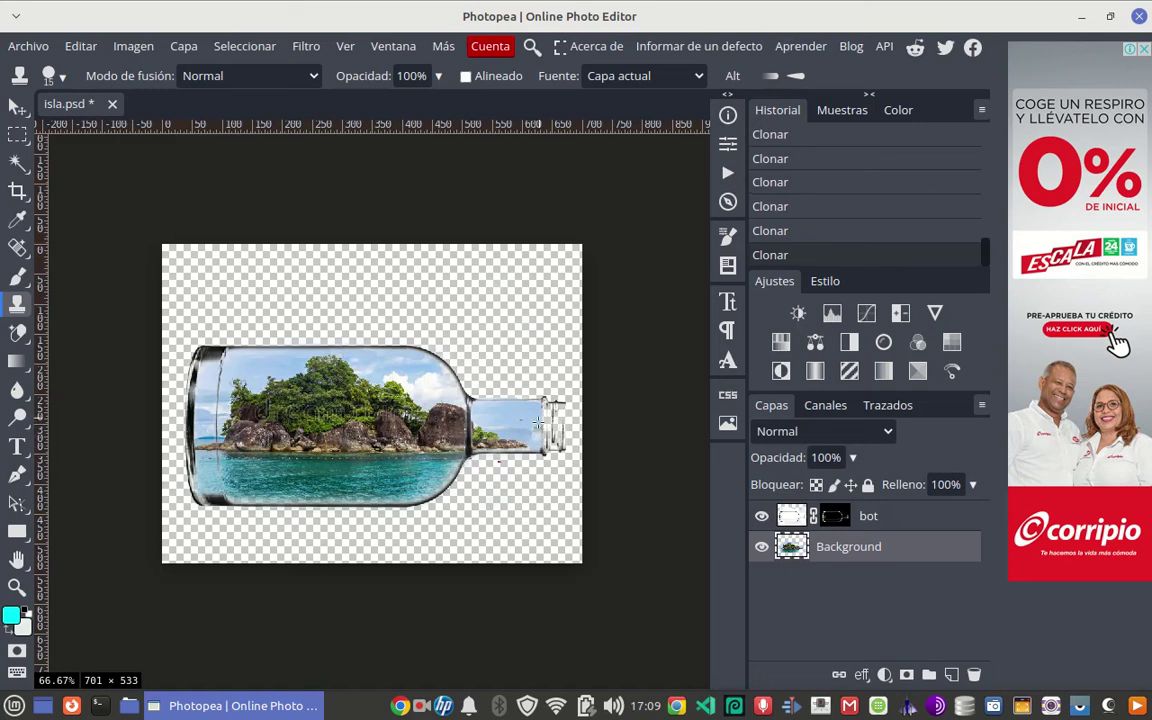
{"action": "left_click", "coordinate": [537, 438]}
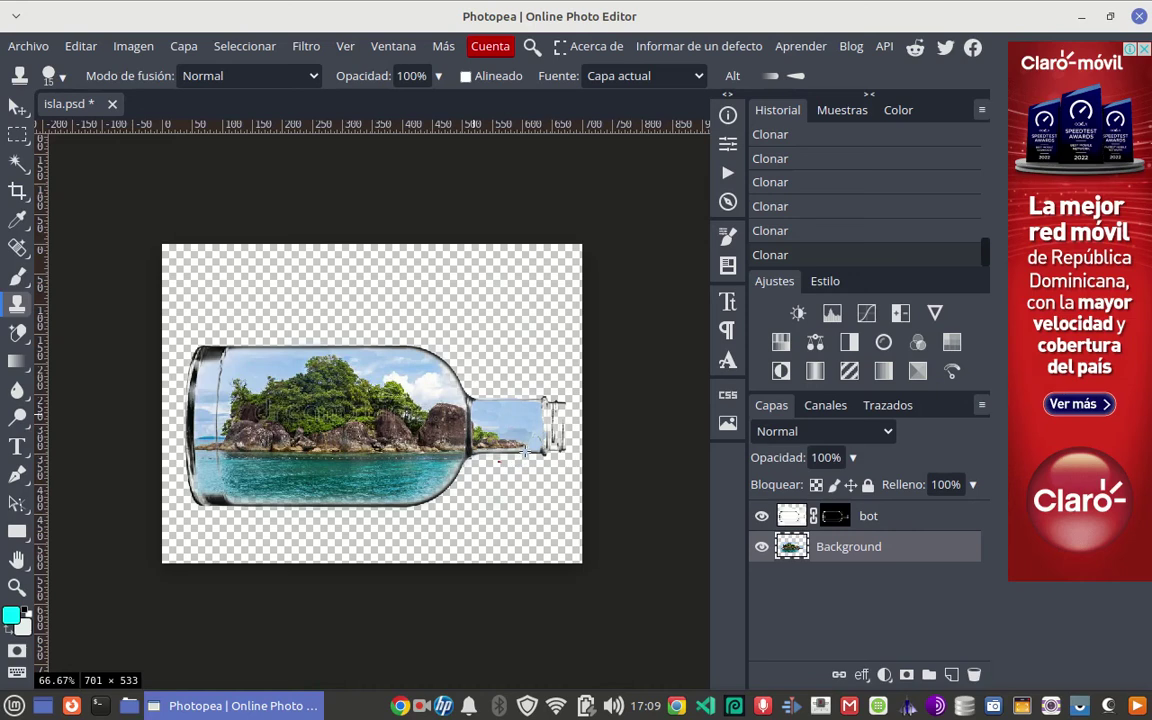
{"action": "left_click_drag", "start_coordinate": [524, 451], "coordinate": [476, 450]}
{"action": "left_click_drag", "start_coordinate": [559, 443], "coordinate": [562, 403]}
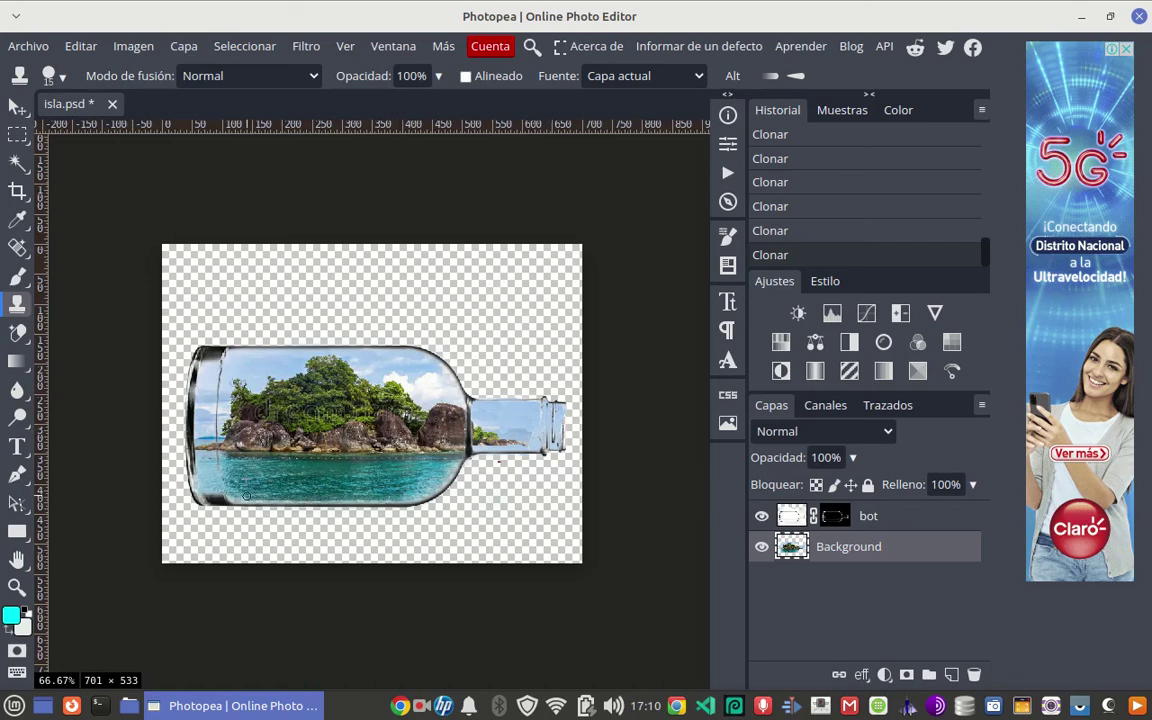
Clone sea water along the bottle's lower edge on the Background layer and over the base's dark lower corner on the bot layer
{"action": "left_click_drag", "start_coordinate": [395, 499], "coordinate": [214, 499]}
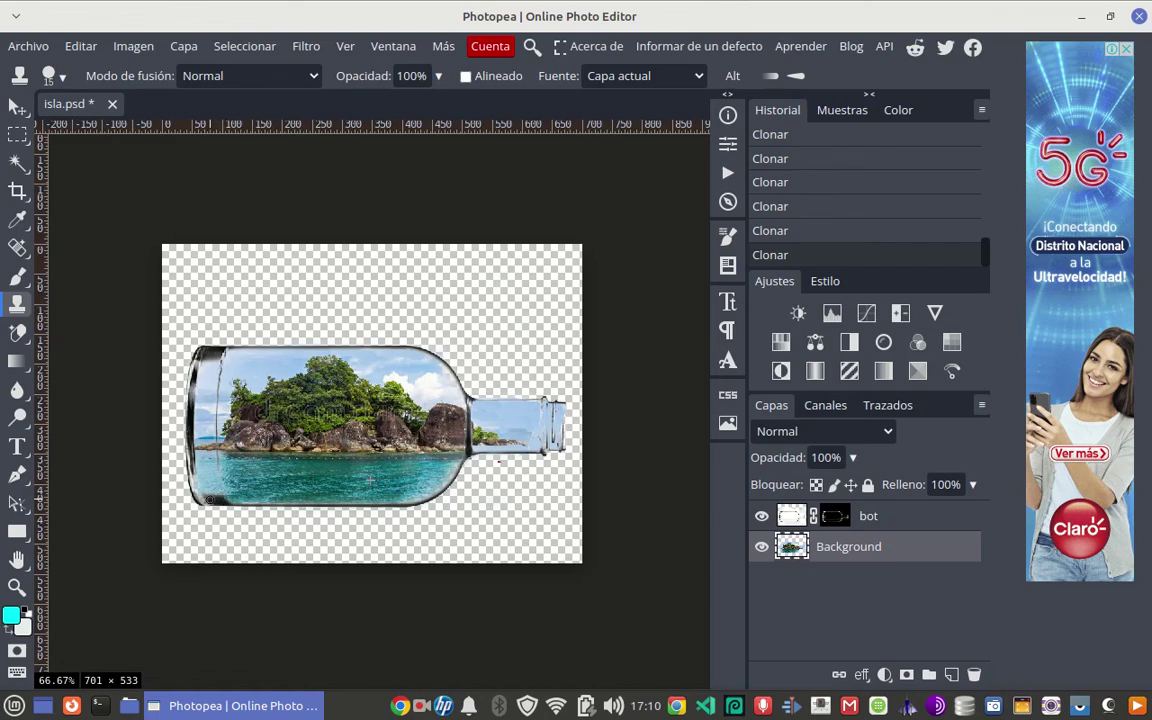
{"action": "left_click", "coordinate": [789, 517]}
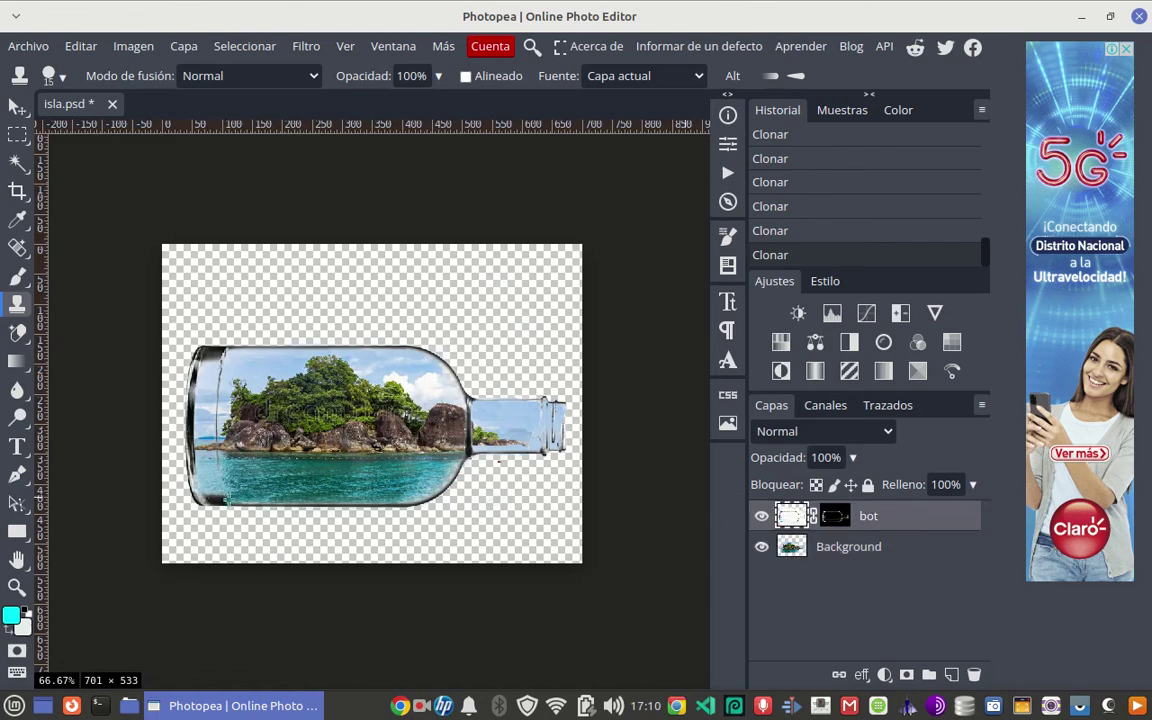
{"action": "left_click_drag", "start_coordinate": [222, 497], "coordinate": [205, 496]}
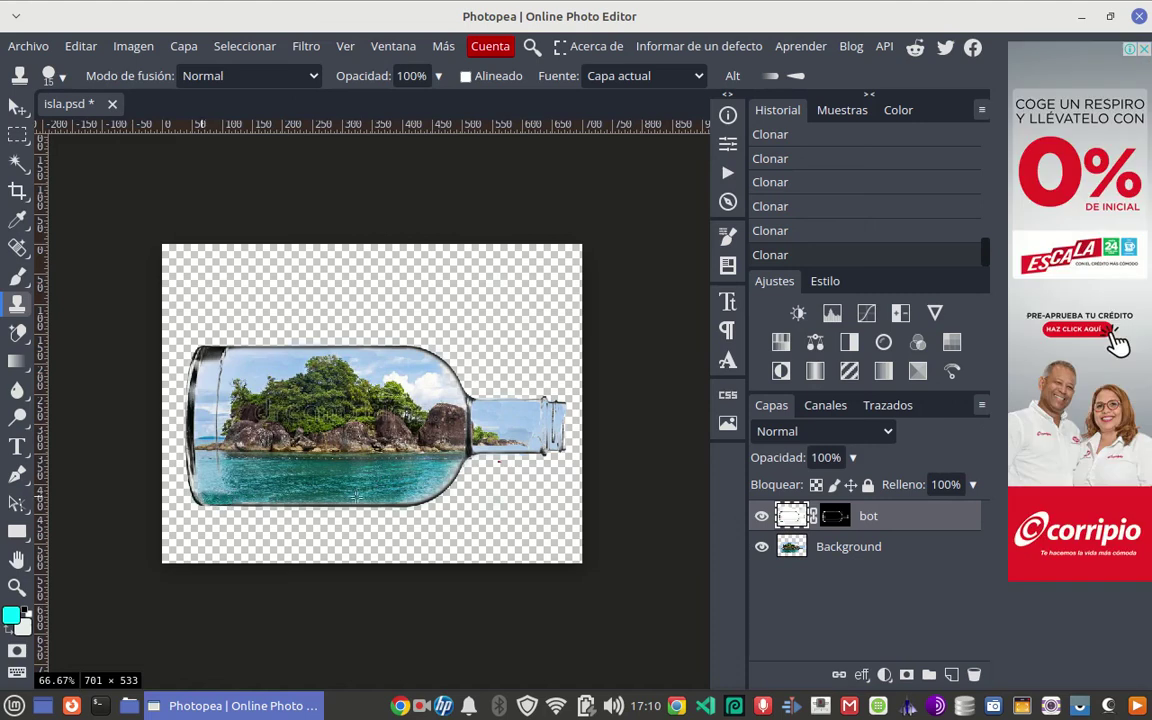
Touch up the bottle's lower edge and shoulder with the Clone Stamp, alternating between the Background and bot layers
{"action": "left_click", "coordinate": [778, 546]}
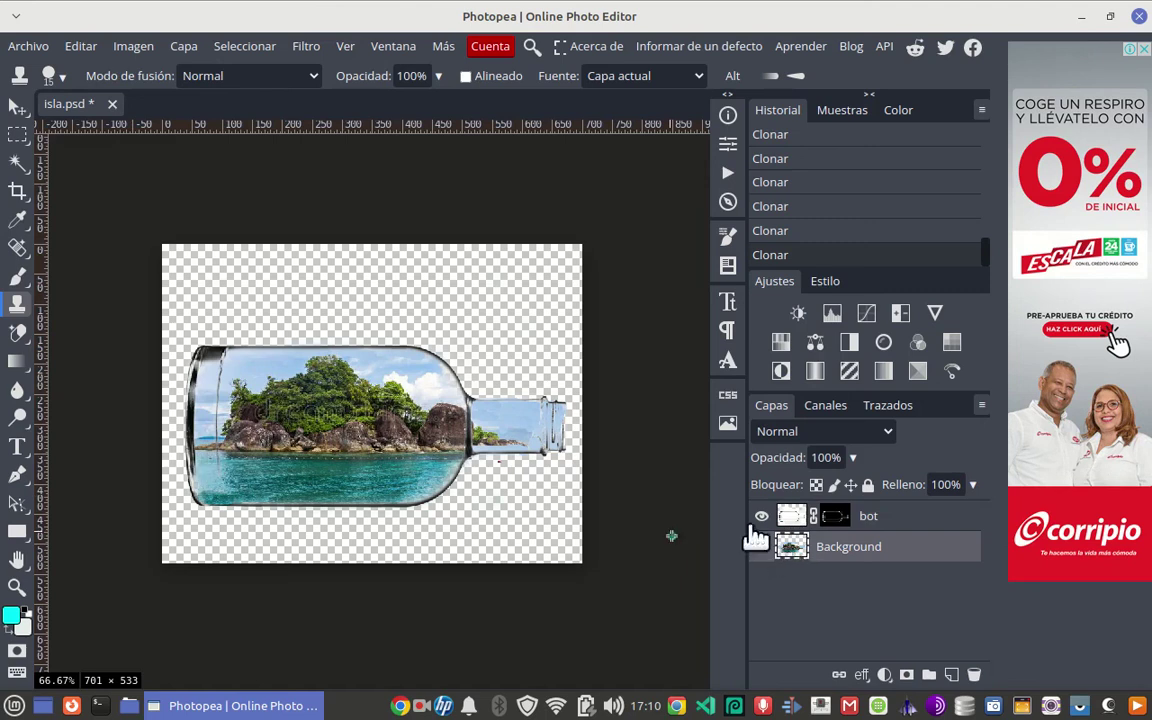
{"action": "left_click", "coordinate": [796, 517]}
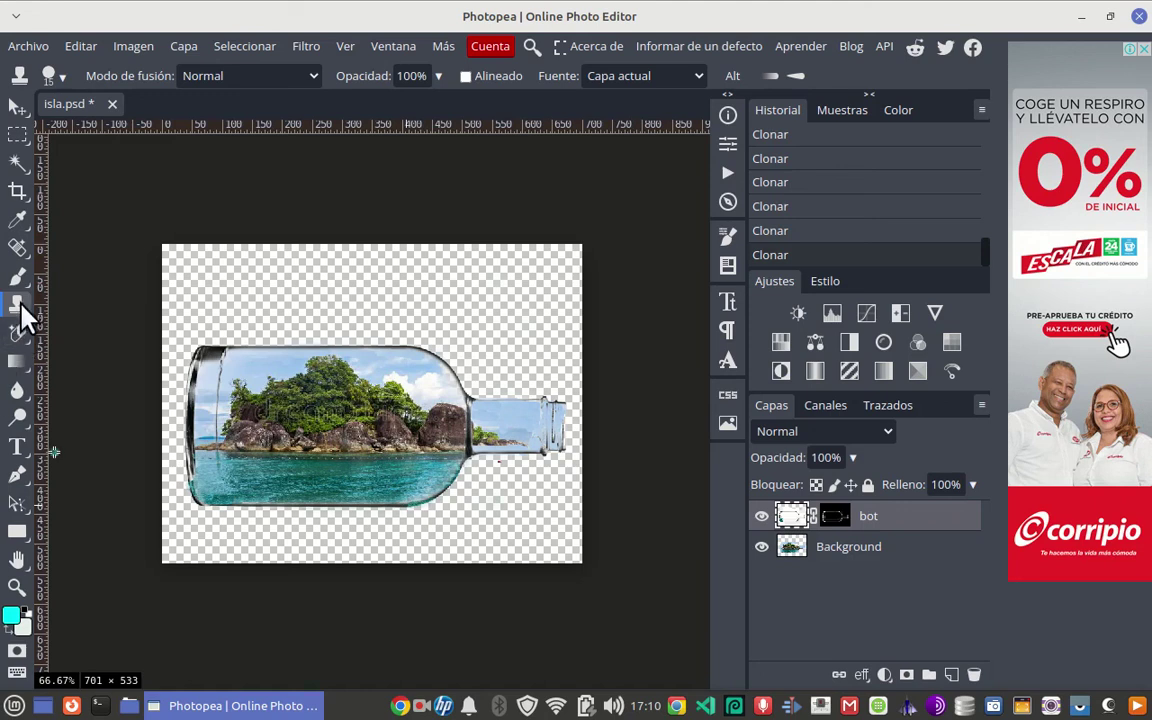
{"action": "left_click", "coordinate": [790, 547]}
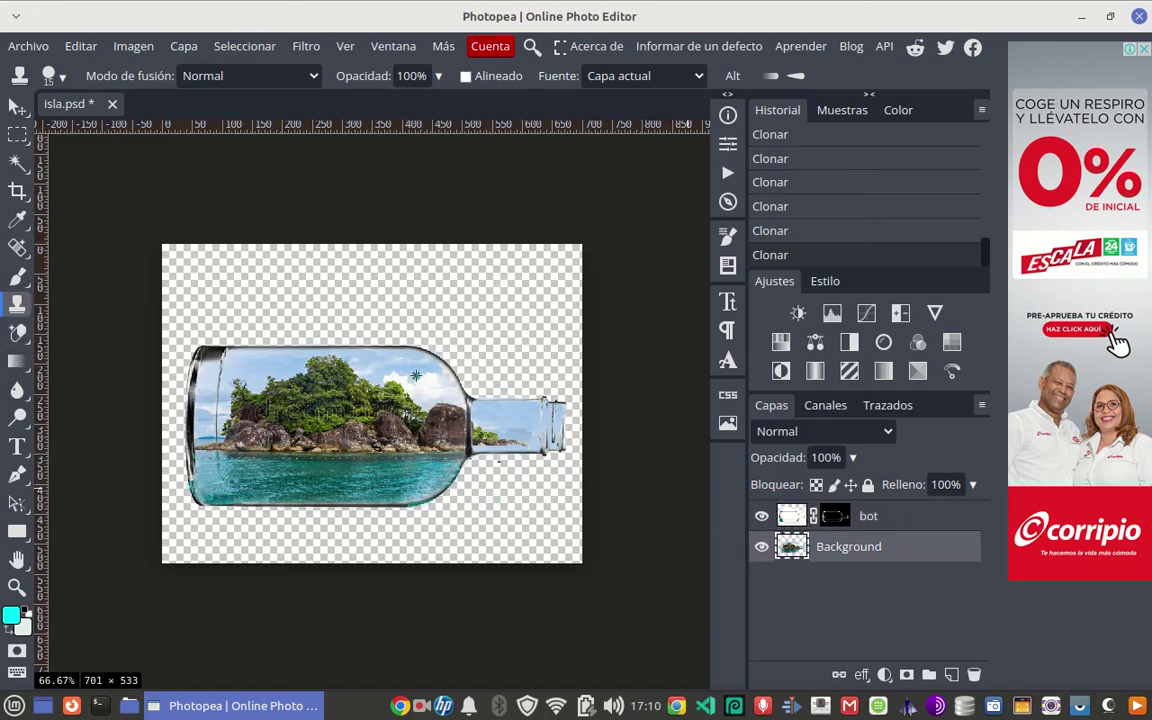
{"action": "left_click", "coordinate": [803, 518]}
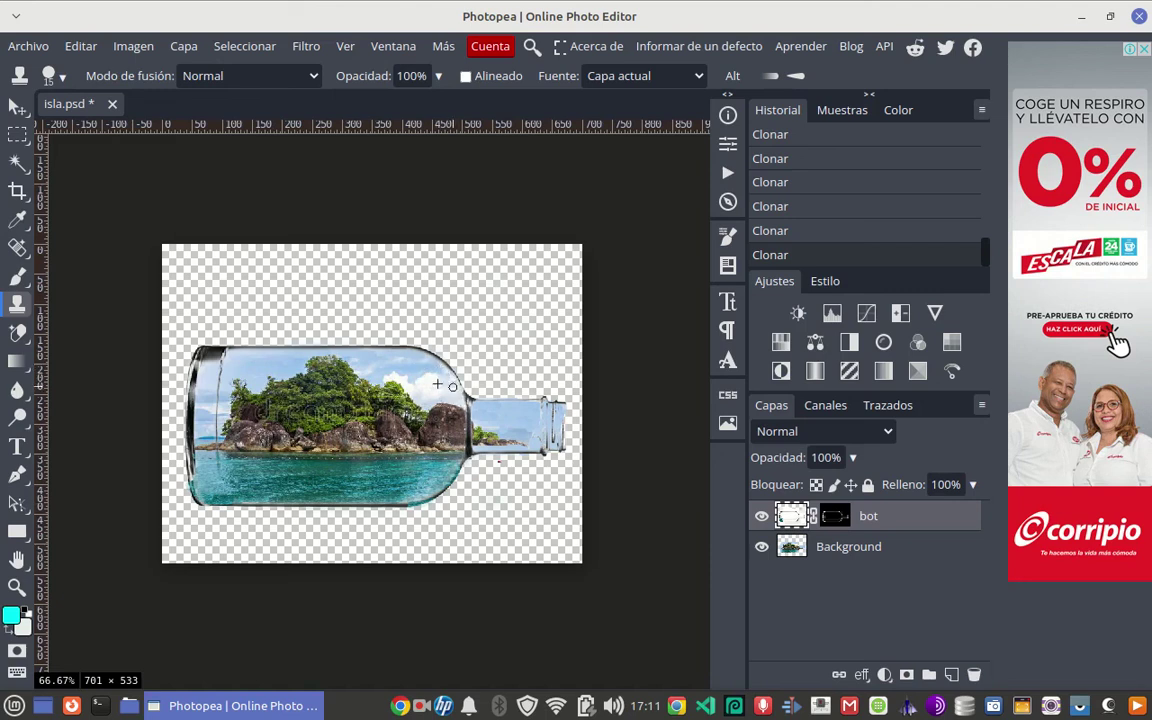
{"action": "left_click", "coordinate": [790, 546]}
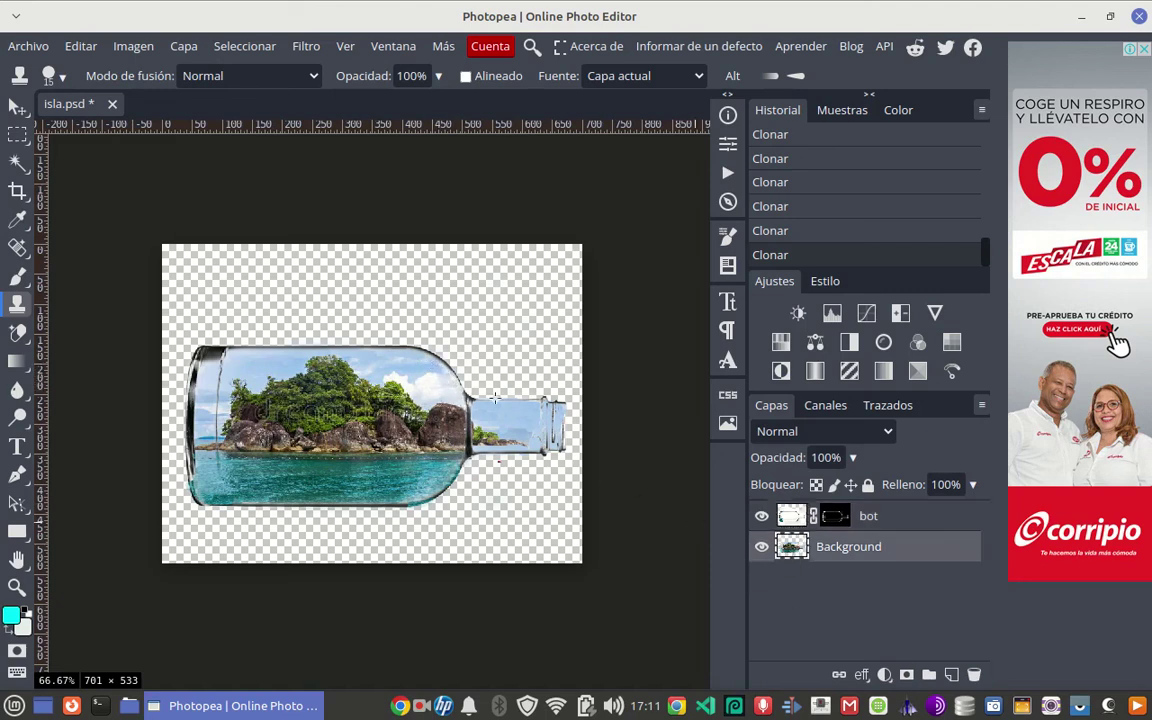